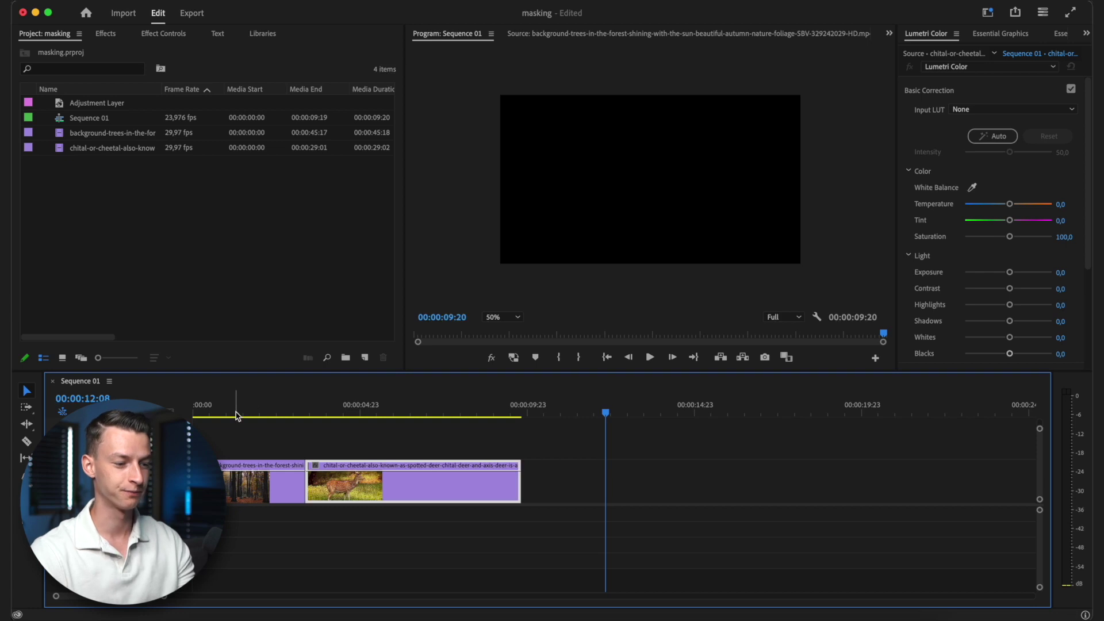
Scrub through the sequence's first second to preview the tree trunk wiping across the forest shot.
left_click(207, 415)
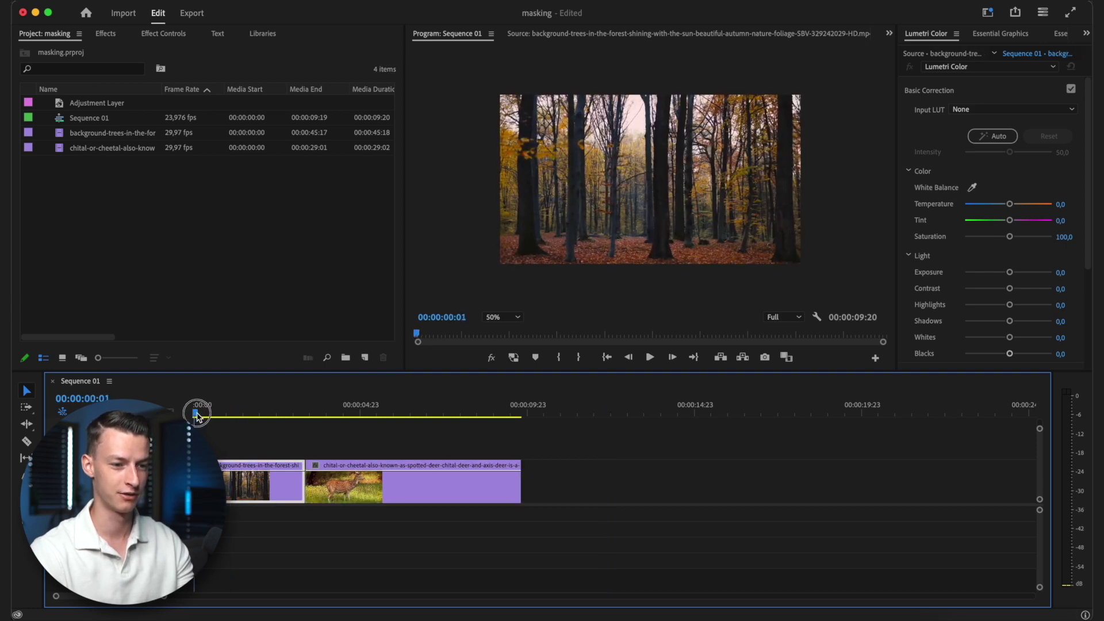
mouse_move(207, 415)
left_mouse_down()
mouse_move(269, 424)
mouse_move(212, 414)
left_mouse_up()
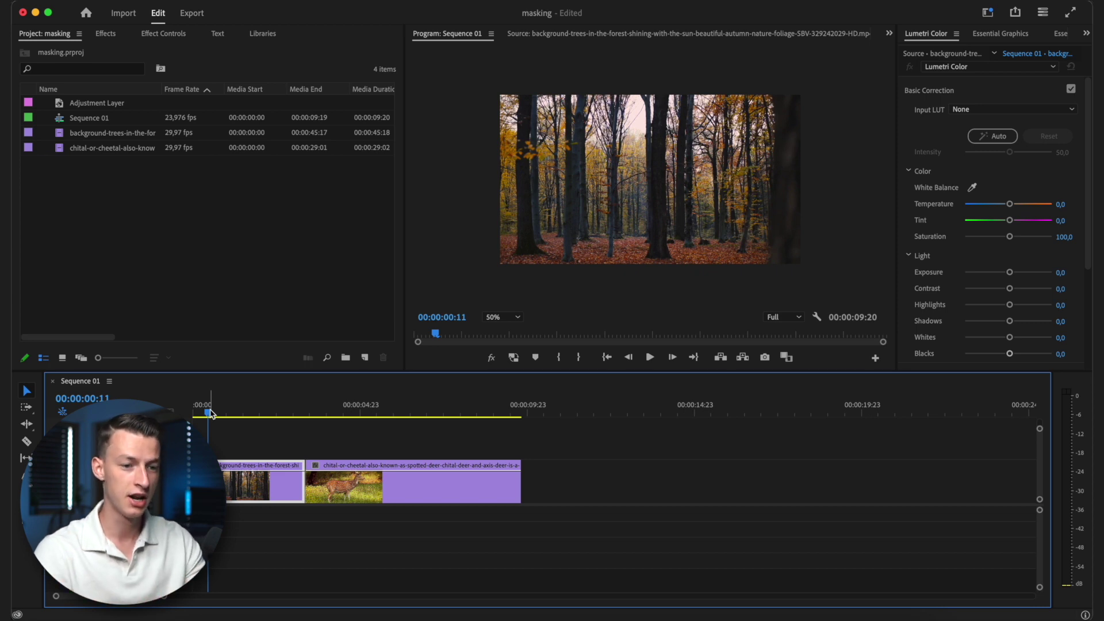
left_click_drag(210, 413, 414, 394)
left_click(217, 409)
left_click_drag(220, 409, 239, 417)
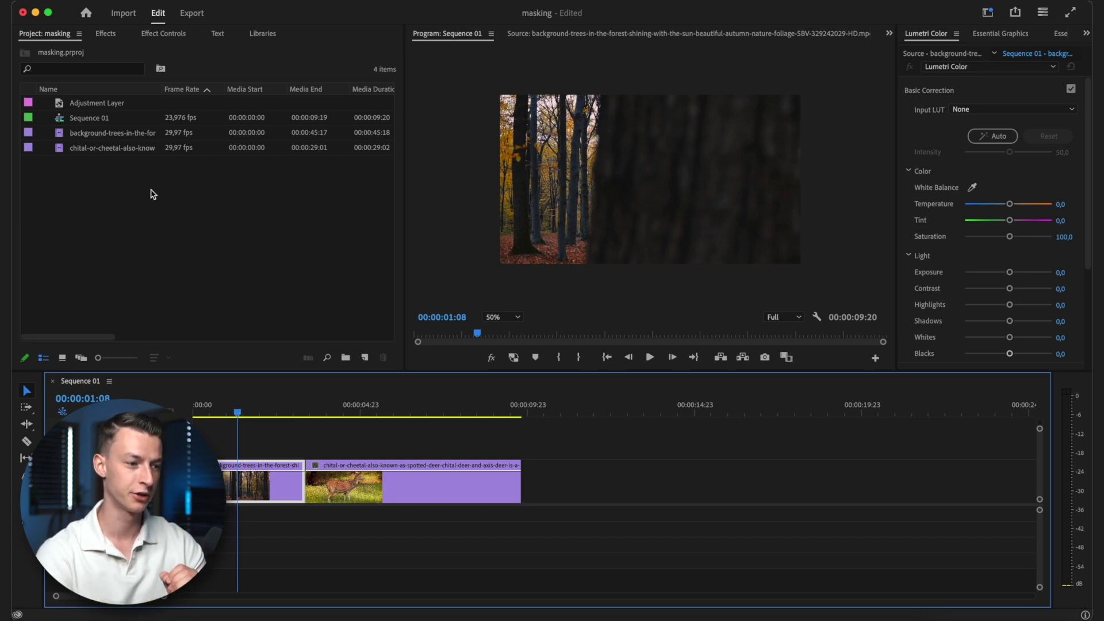
Open the forest footage in the Source Monitor and mark an Out point for a 00:00:04:03 section.
double_click(129, 136)
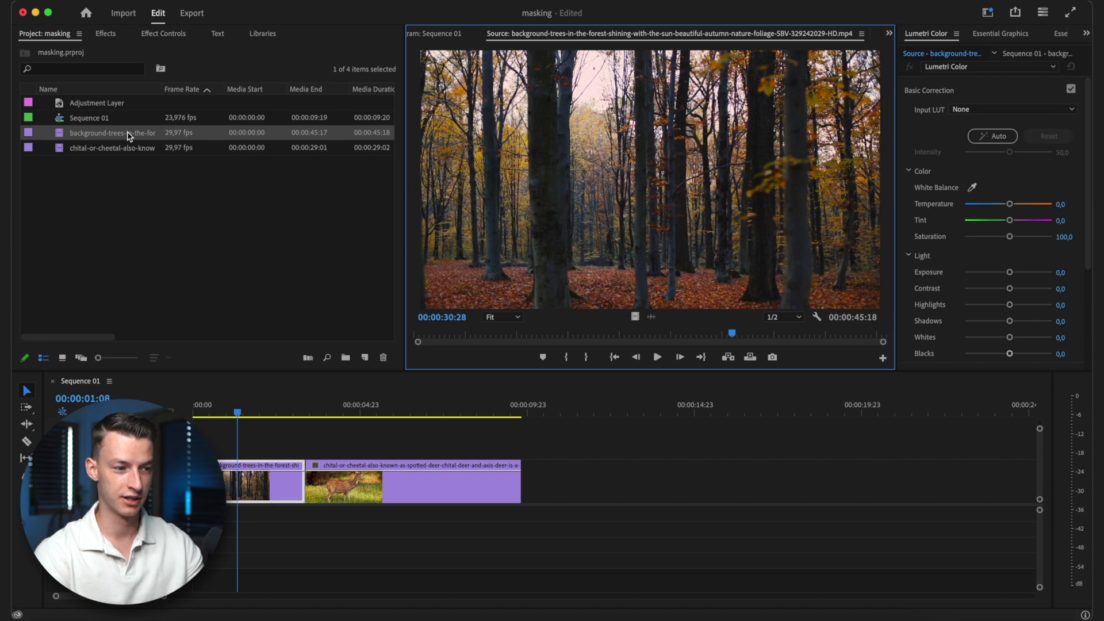
left_click(96, 138)
key("Return")
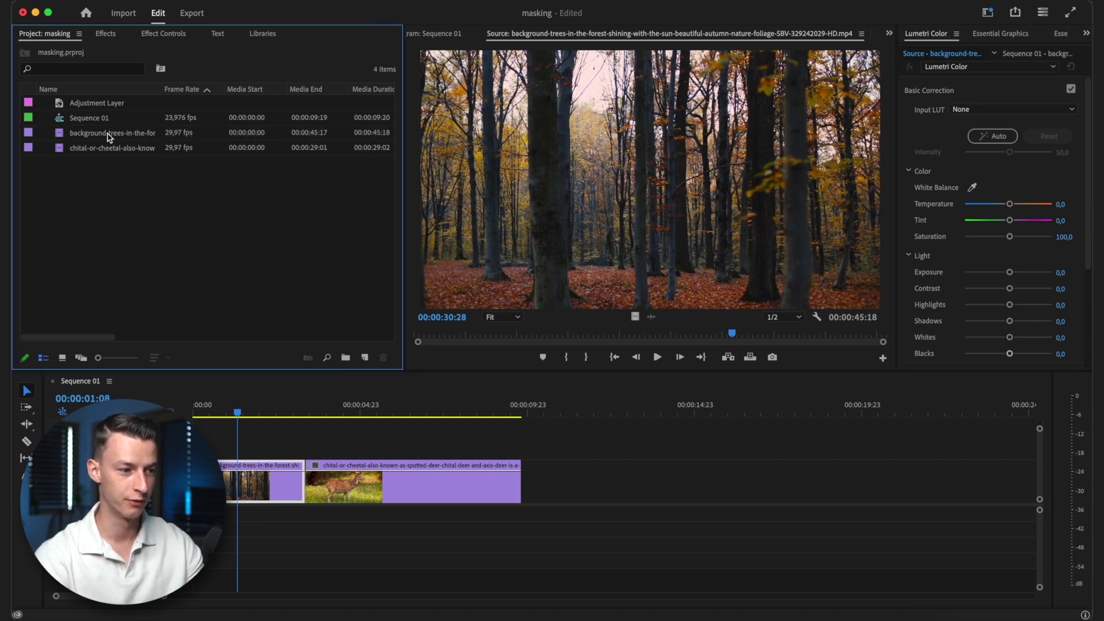
left_click_drag(681, 337, 856, 338)
key("o")
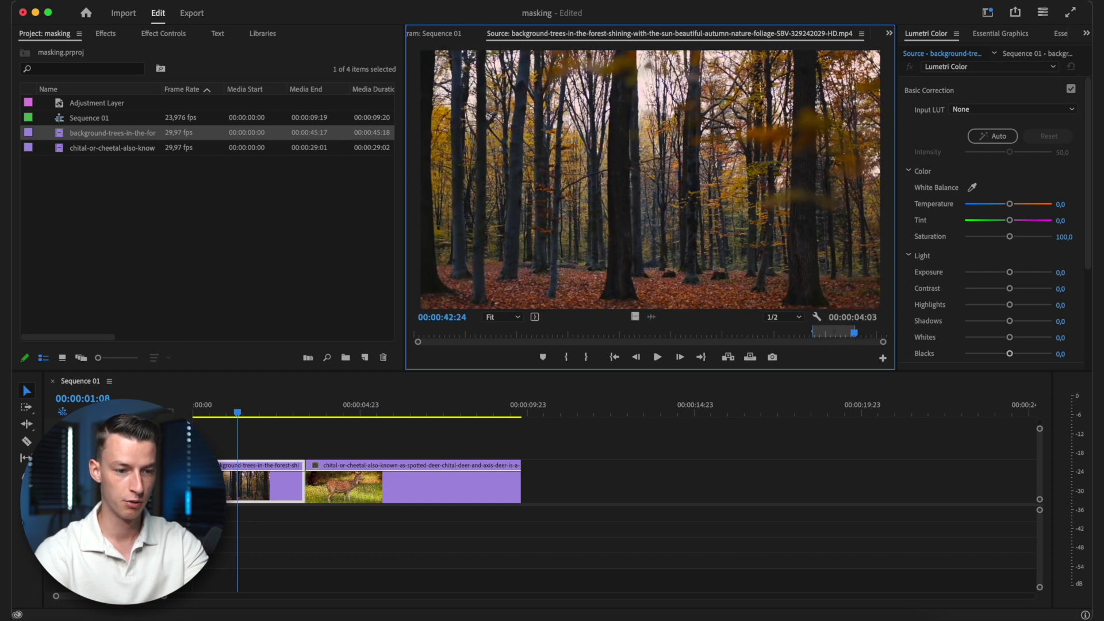
Delete the forest clip that was accidentally dropped into the sequence.
left_click_drag(731, 209, 700, 481)
left_click(734, 488)
key("Delete")
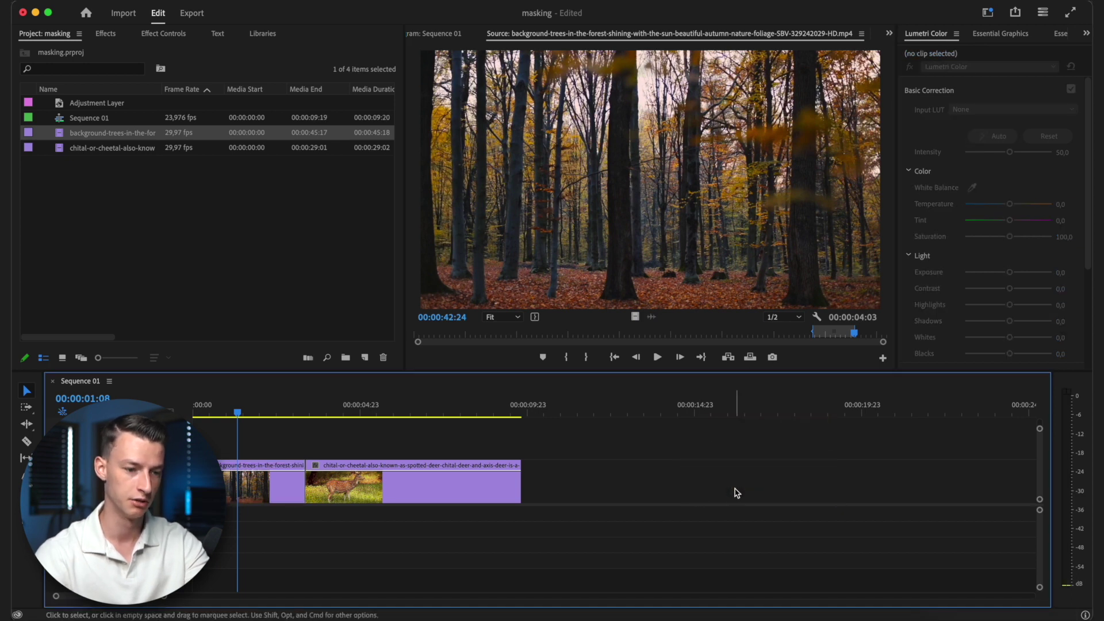
Move the forest clip up to V2 and find the frame where the trunk covers the shot.
left_click(205, 412)
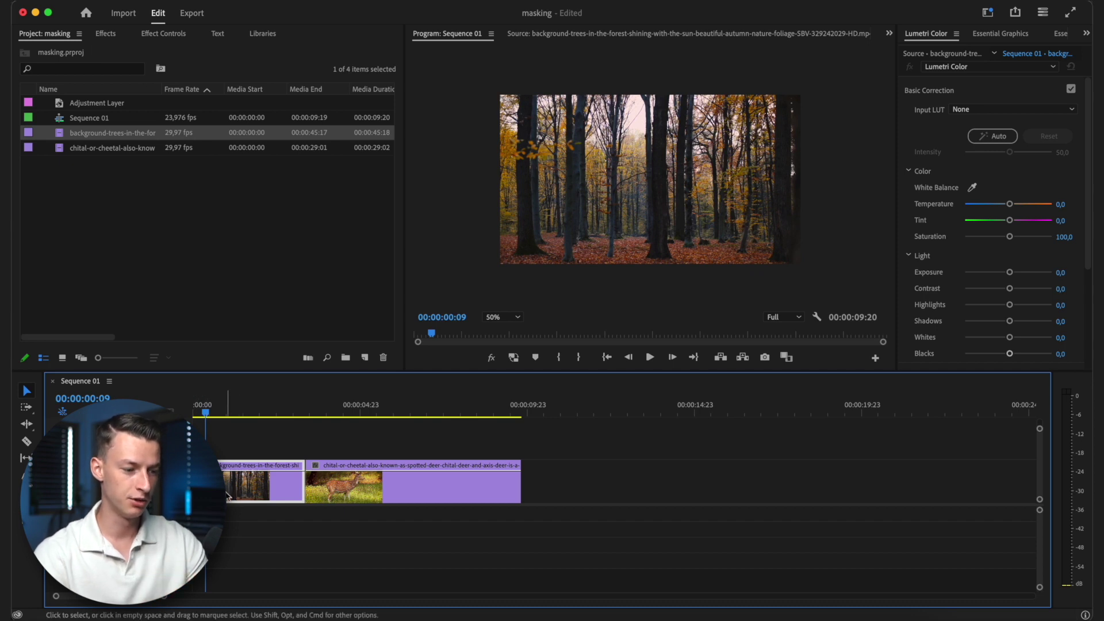
left_click_drag(229, 492, 228, 453)
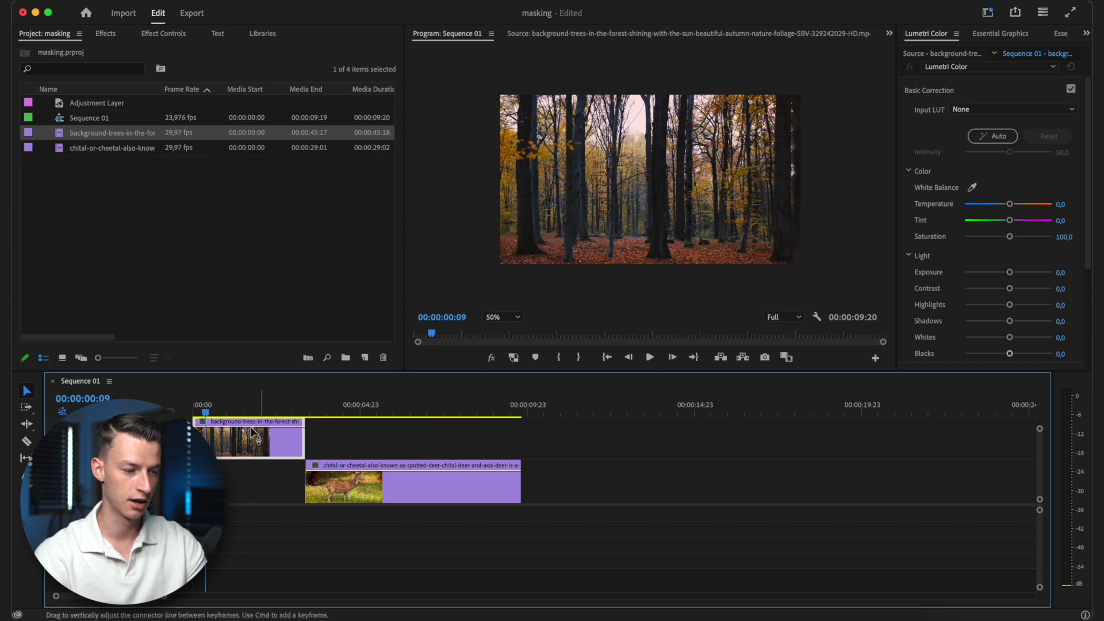
left_click_drag(206, 408, 246, 401)
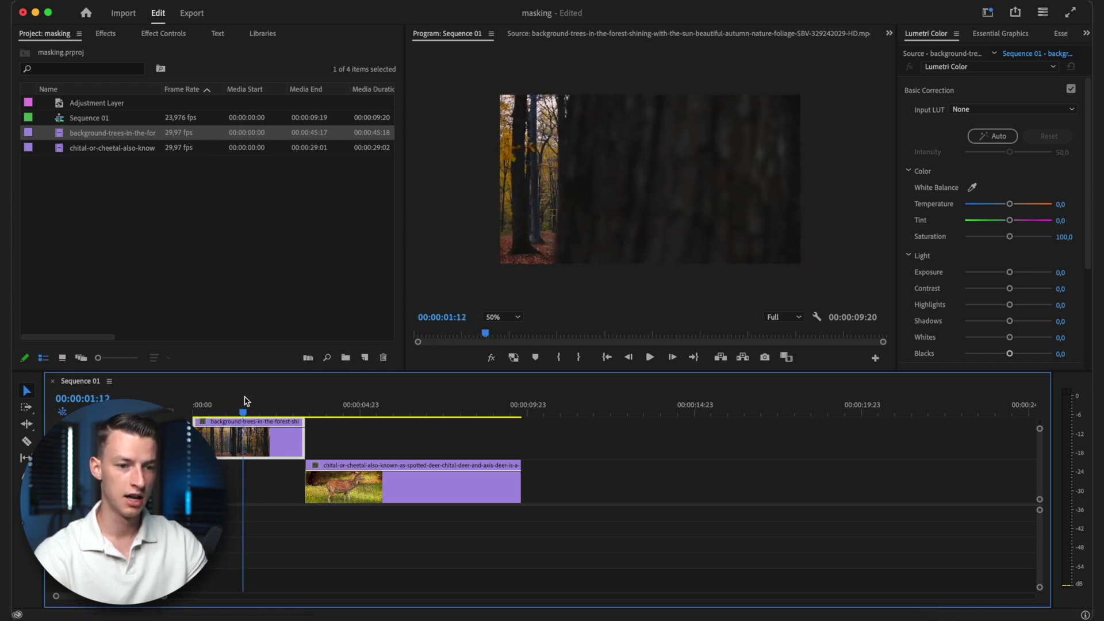
left_click(244, 397)
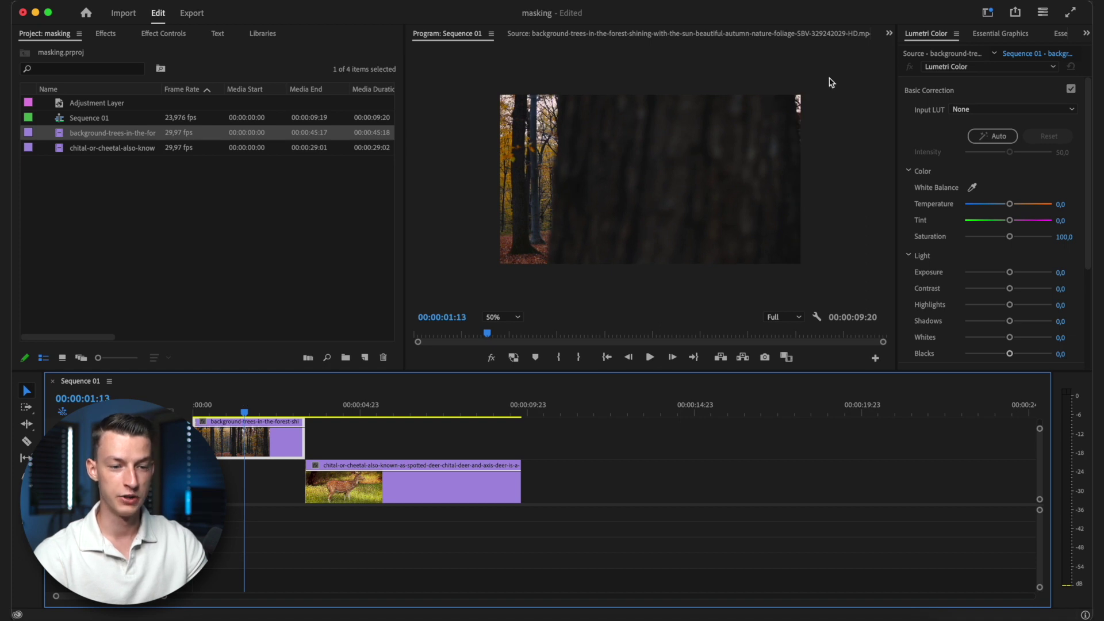
key("Right")
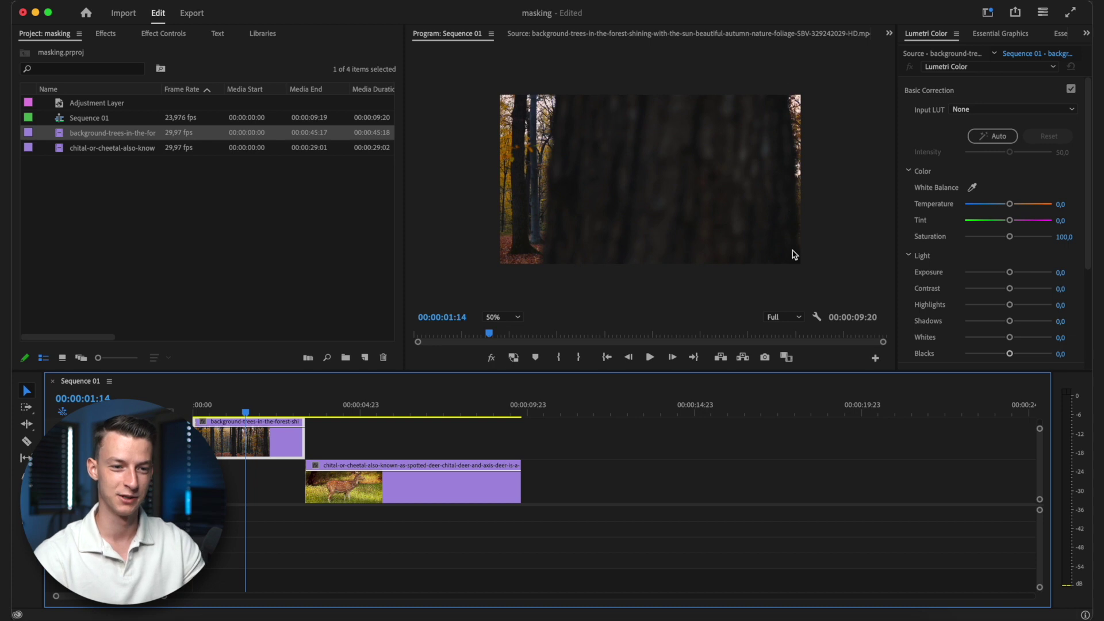
key("Left")
key("Left")
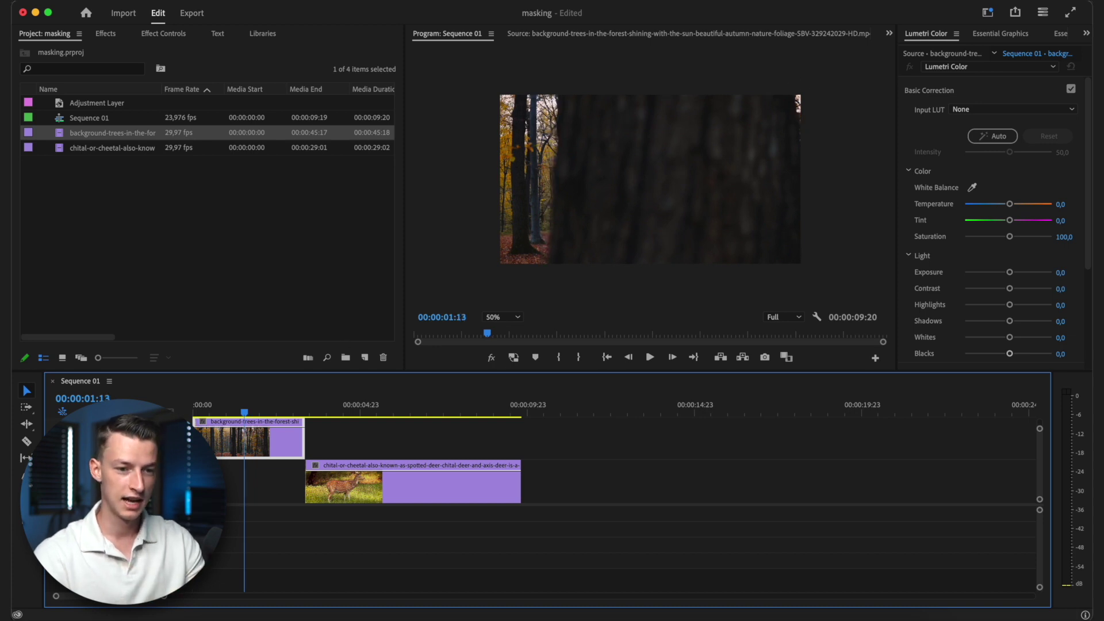
Slide the deer clip left to start under the wipe at 00:00:01:12, then zoom the timeline in.
left_click_drag(335, 487, 275, 488)
key("=")
key("=")
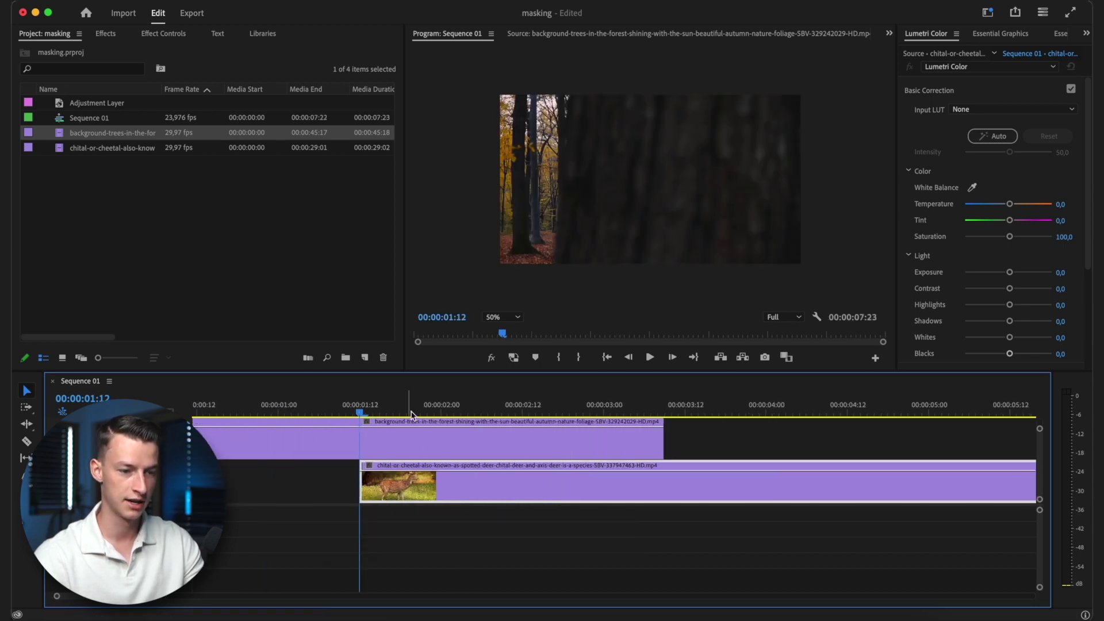
key("Right")
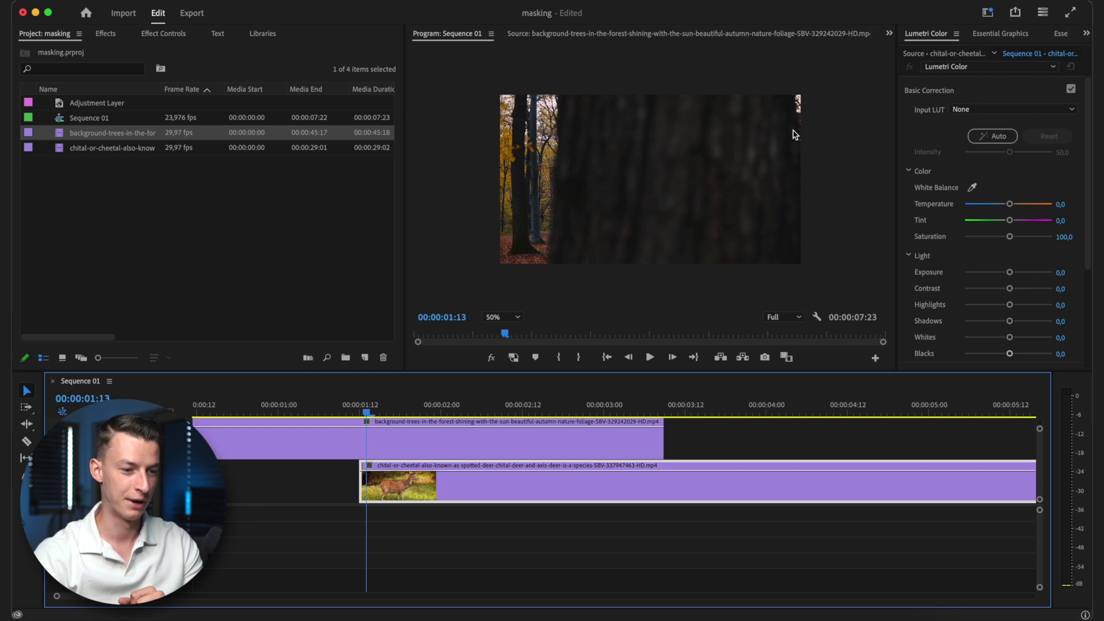
Switch the Program Monitor zoom to Fit, then back to 50%.
left_click(506, 317)
left_click(499, 332)
left_click(502, 317)
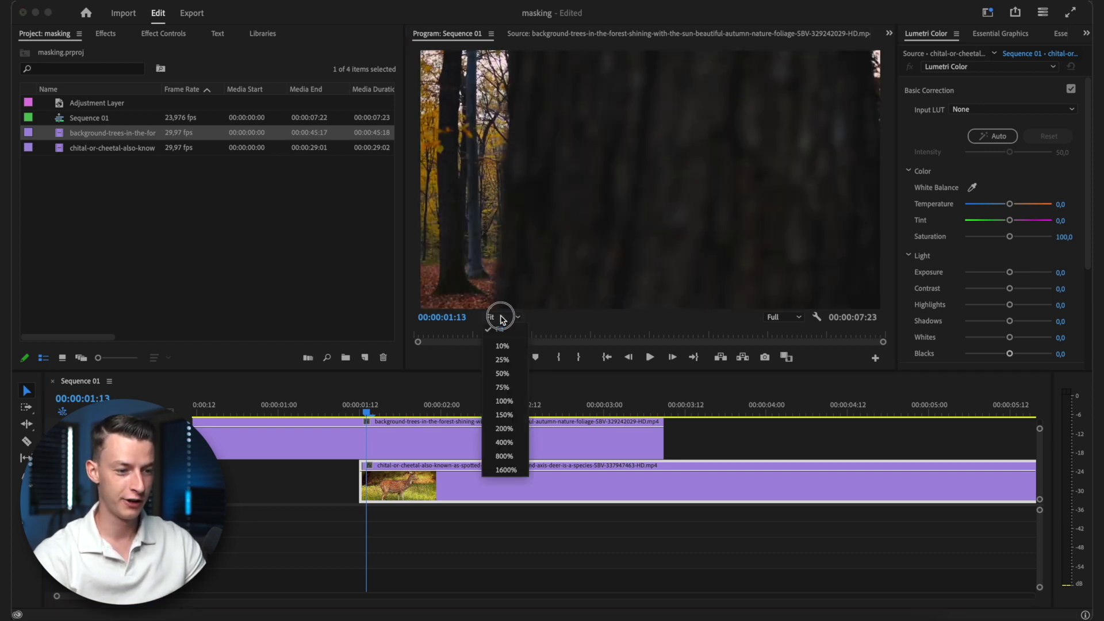
left_click(505, 377)
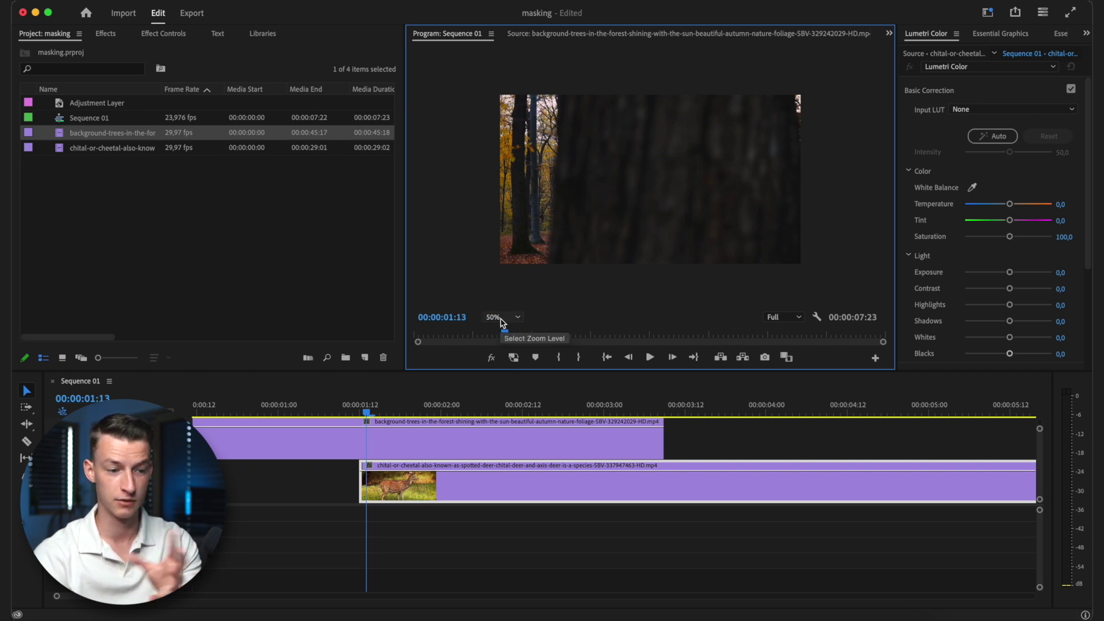
Add a free-draw bezier Mask (1) to the forest clip's Opacity in Effect Controls.
left_click(384, 452)
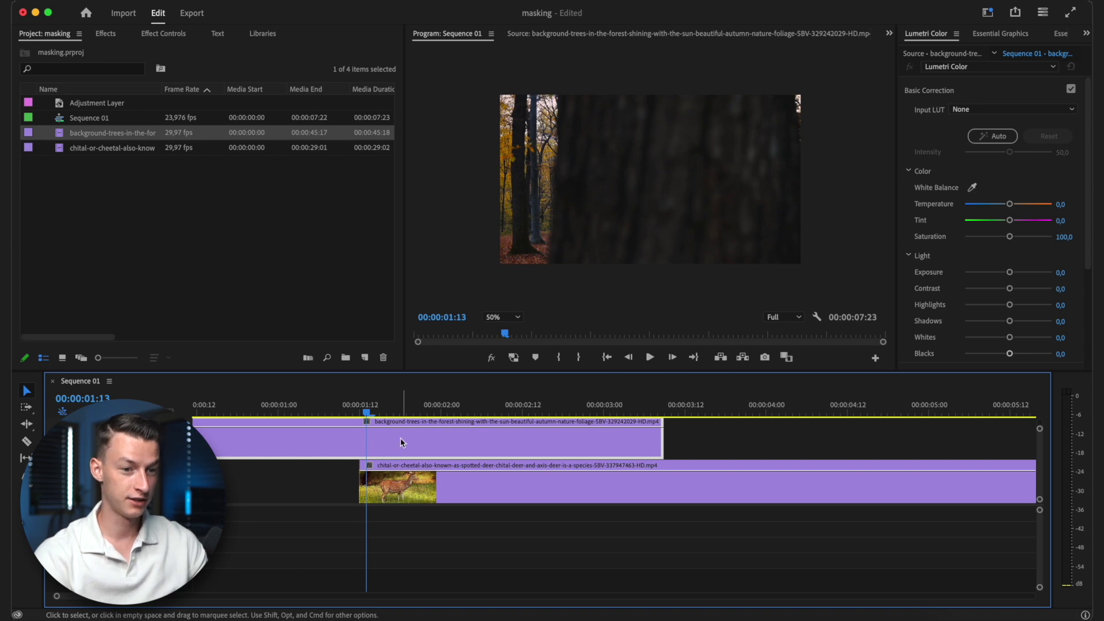
left_click(162, 35)
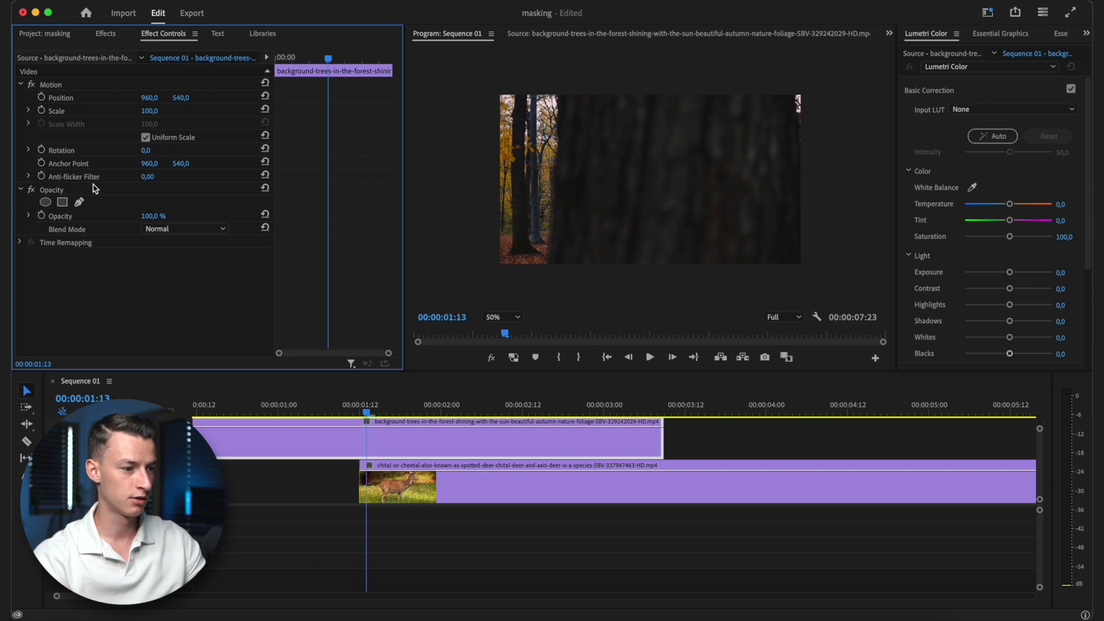
left_click(52, 191)
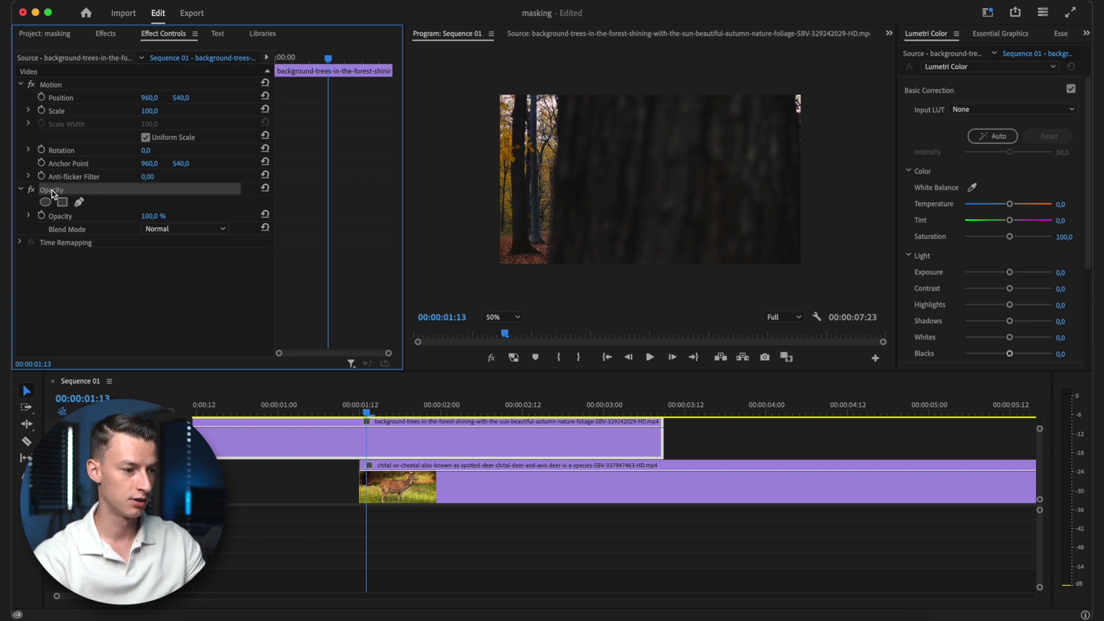
left_click(79, 203)
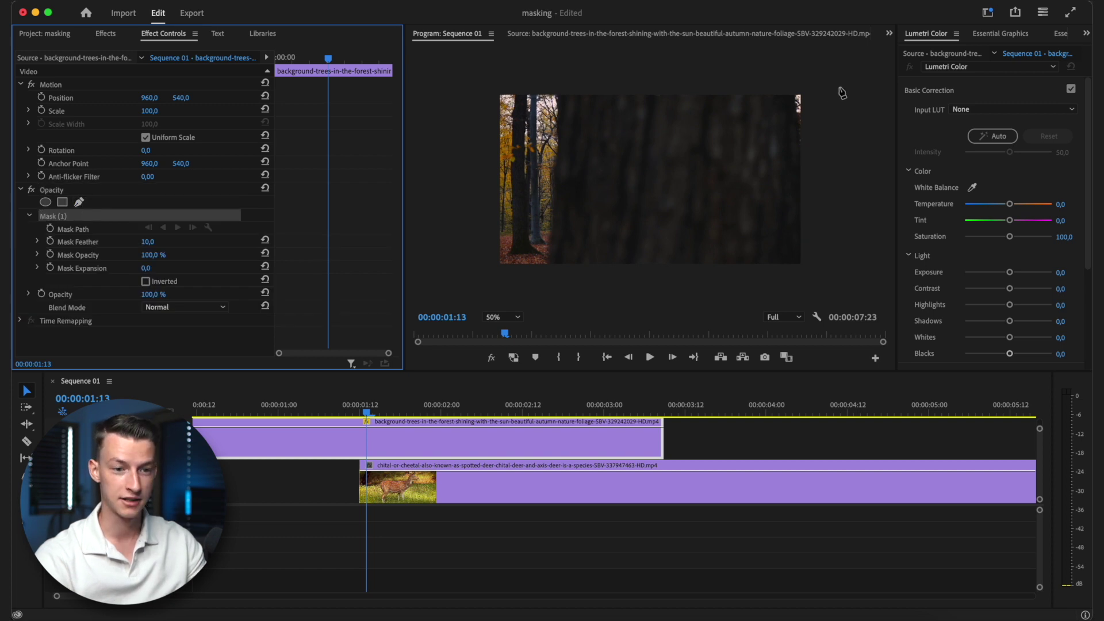
Draw a closed four-point mask at the frame's top-right edge and set Mask (1) to Inverted.
left_click(788, 80)
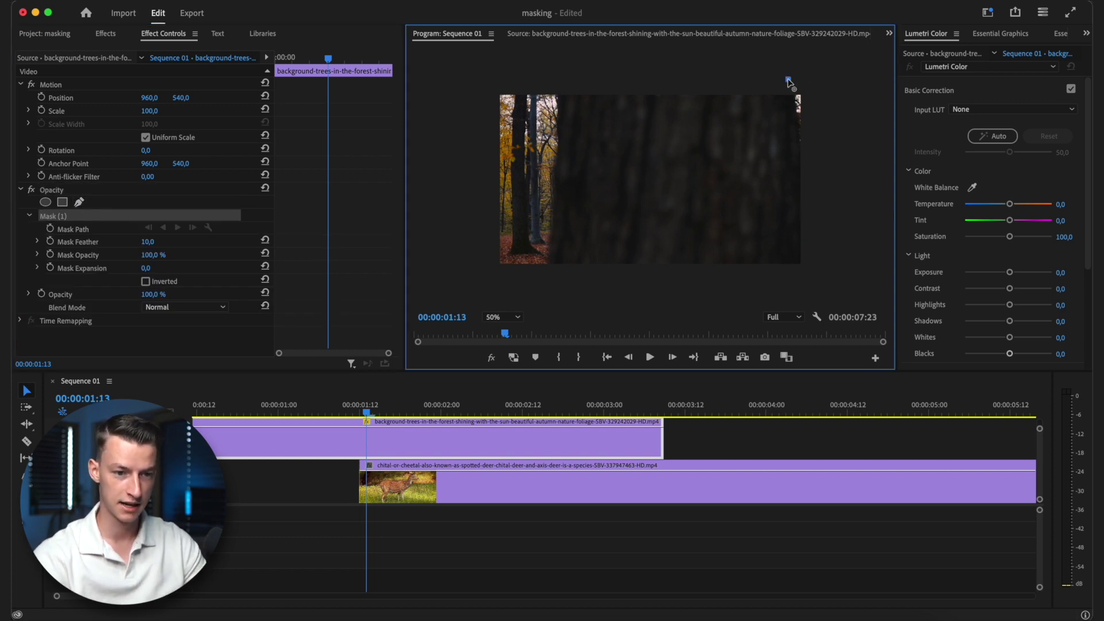
left_click(806, 193)
left_click(859, 72)
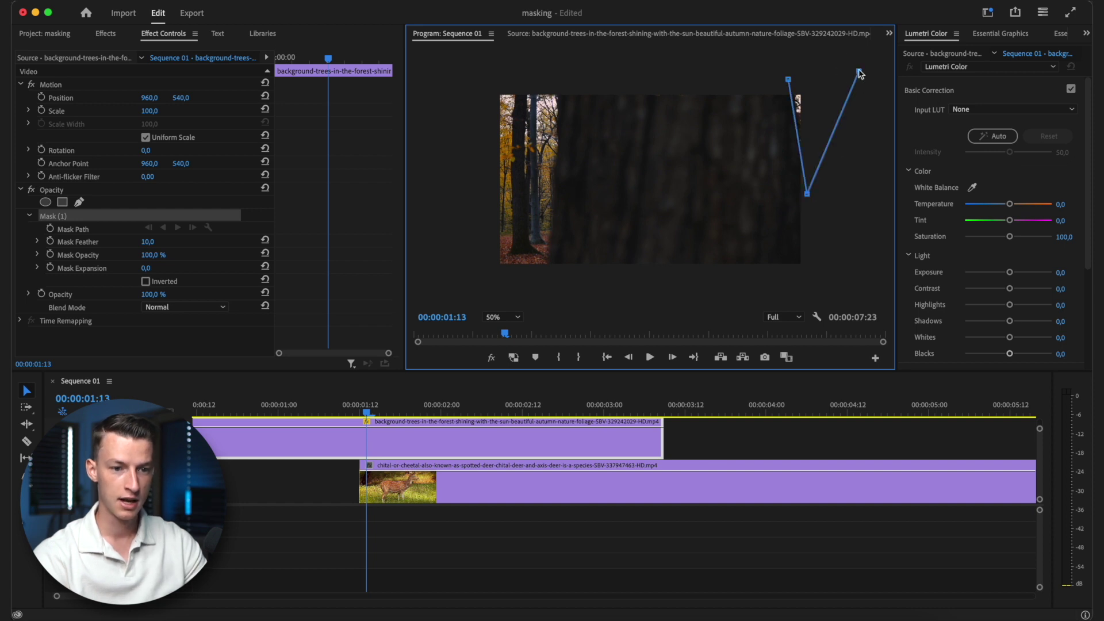
left_click(788, 80)
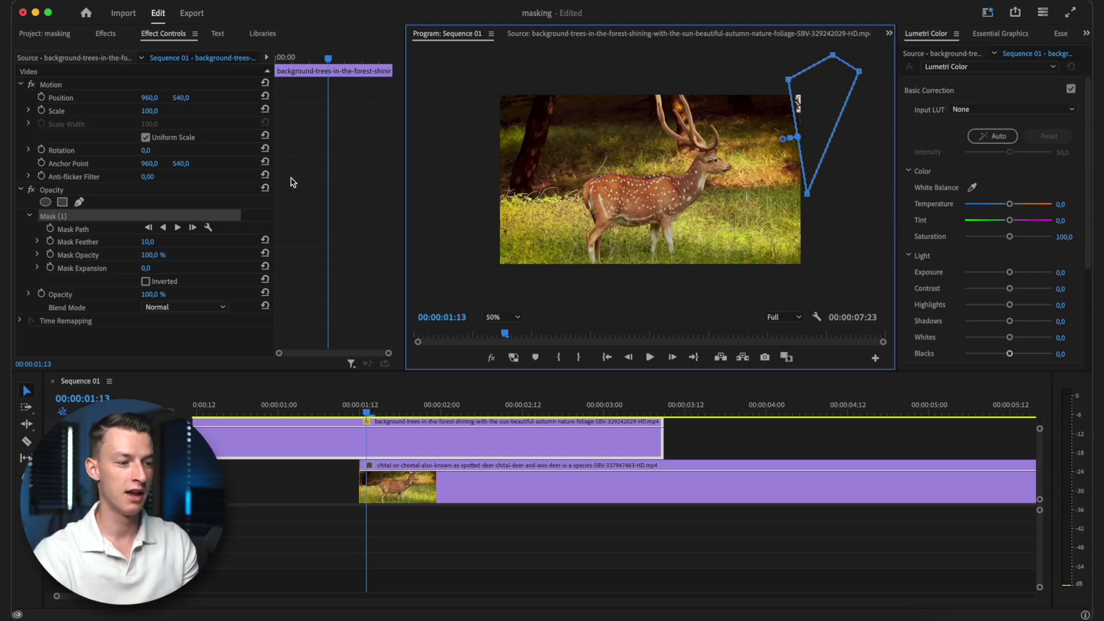
left_click(146, 282)
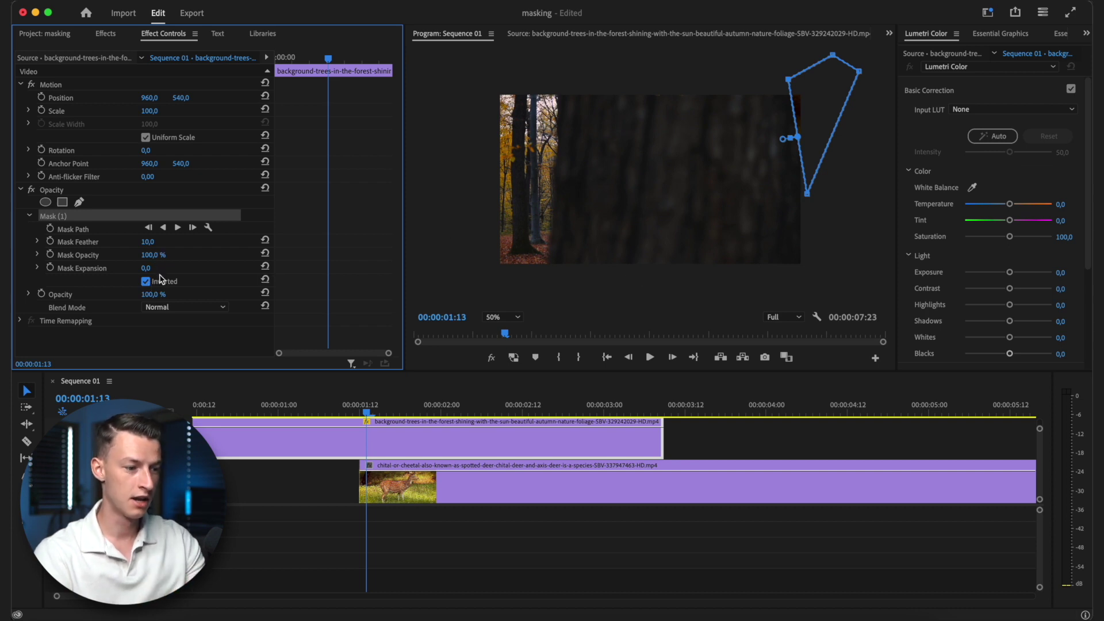
left_click(386, 446)
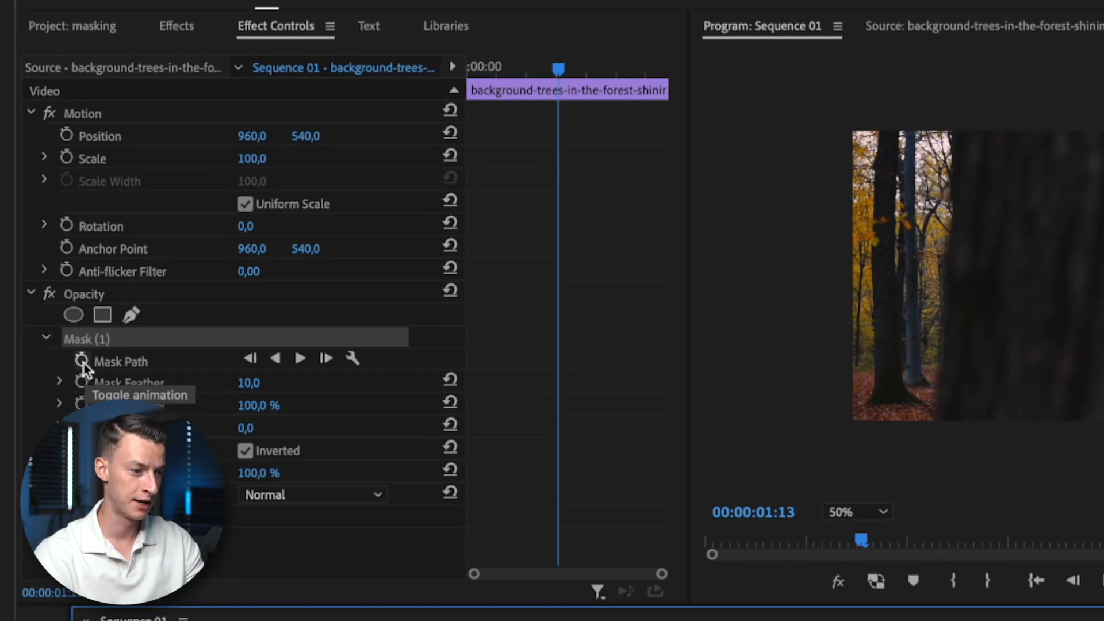
Enable the Mask Path stopwatch to set the first keyframe at 00:00:01:13.
left_click(83, 361)
left_click(84, 362)
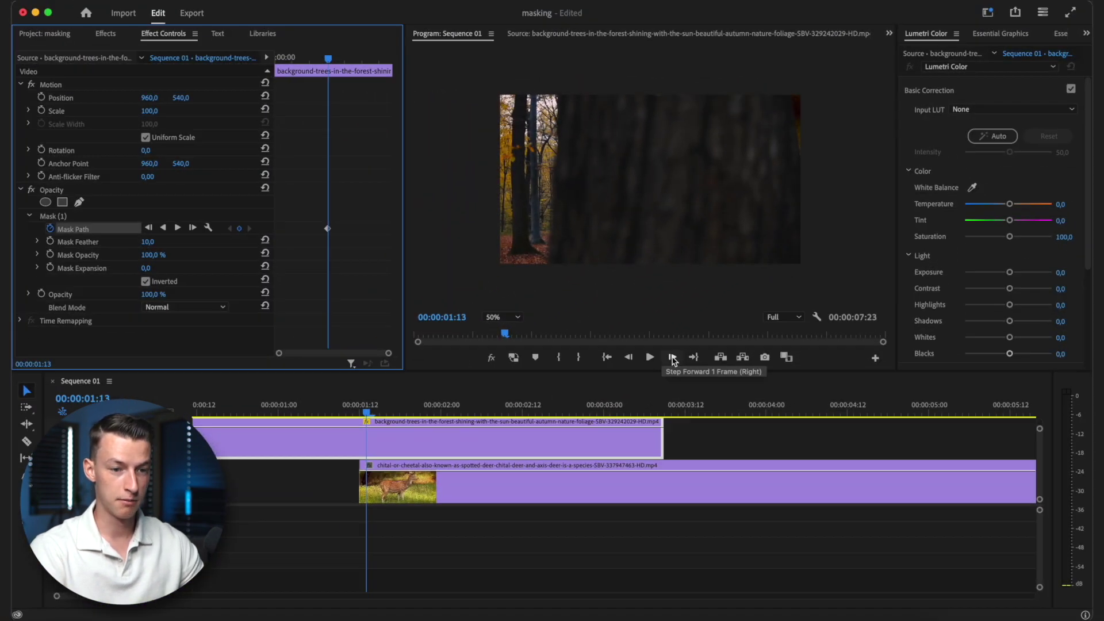
On the next frame, shift the mask left and stretch its bottom and top points to track the trunk.
left_click(673, 357)
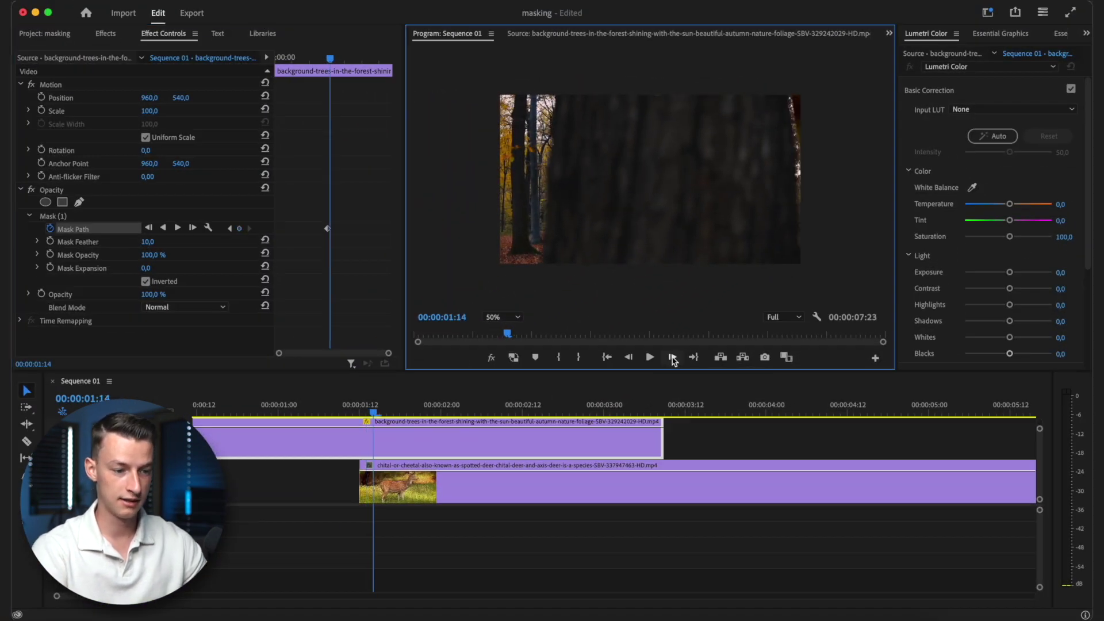
left_click(73, 219)
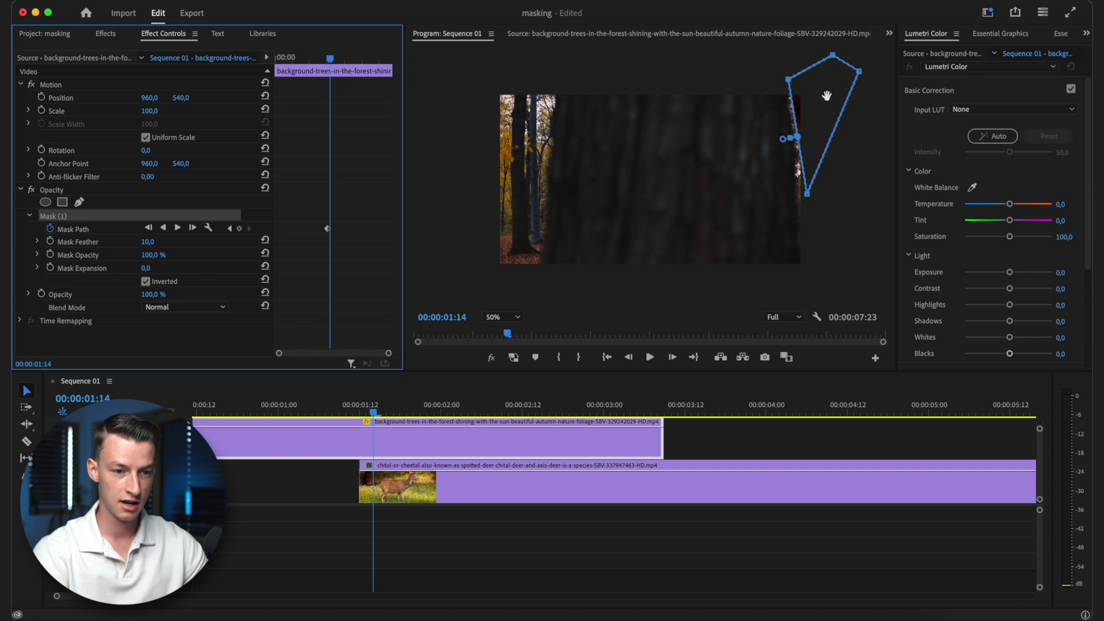
left_click_drag(827, 96, 821, 98)
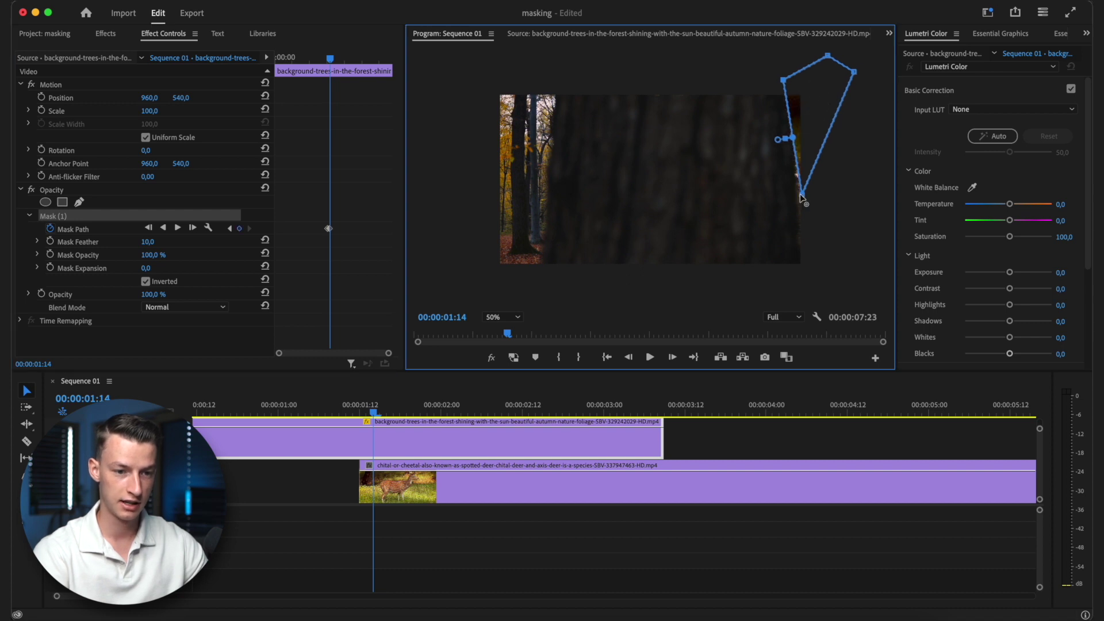
left_click_drag(802, 197, 804, 289)
left_click_drag(854, 72, 902, 217)
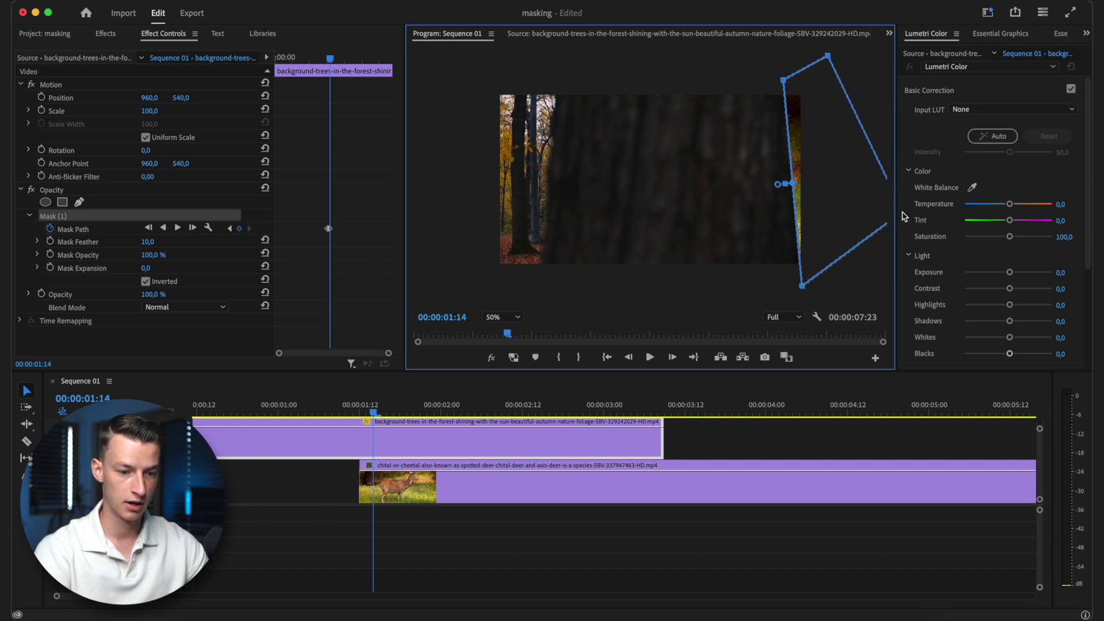
Over the following frames, move the mask left with the trunk edge, adding a vertex on its left side.
left_click(672, 358)
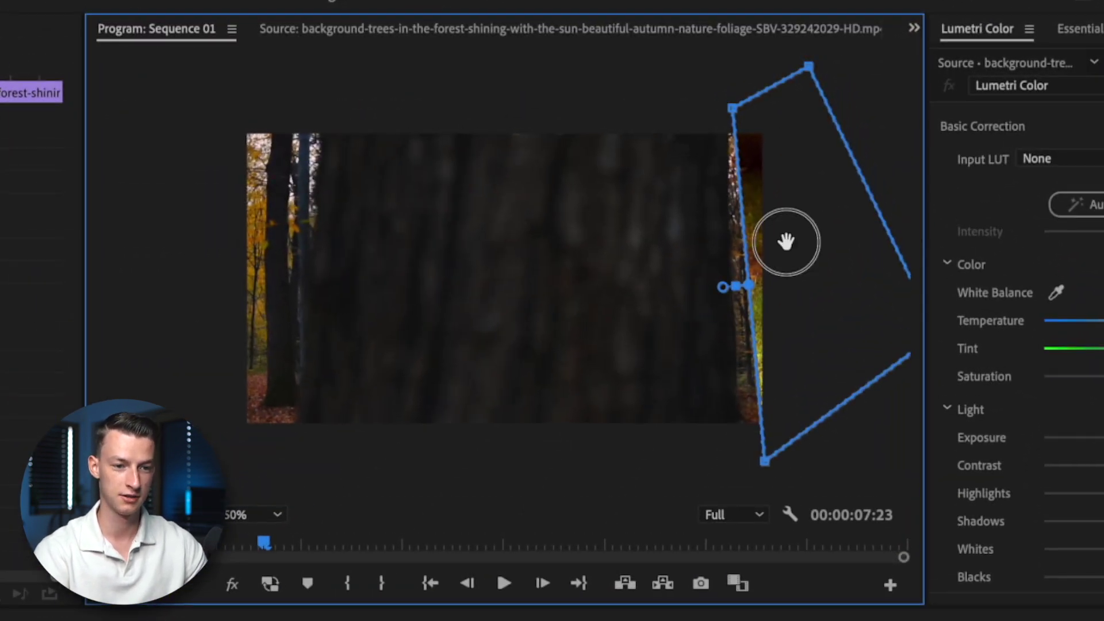
left_click_drag(784, 240, 774, 241)
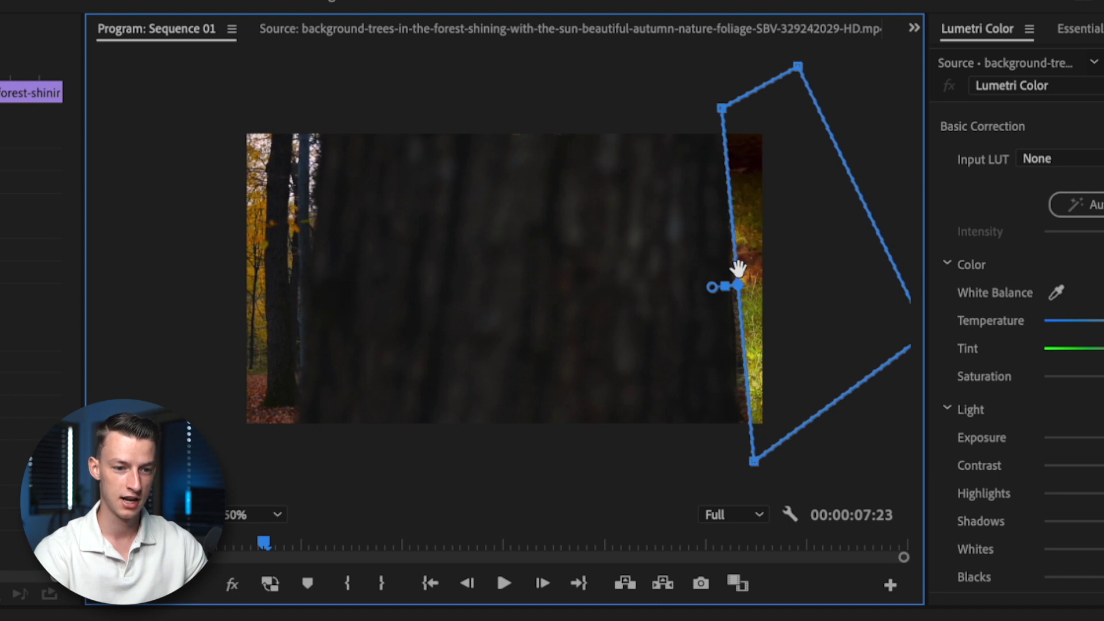
left_click(740, 317)
left_click_drag(754, 462, 742, 475)
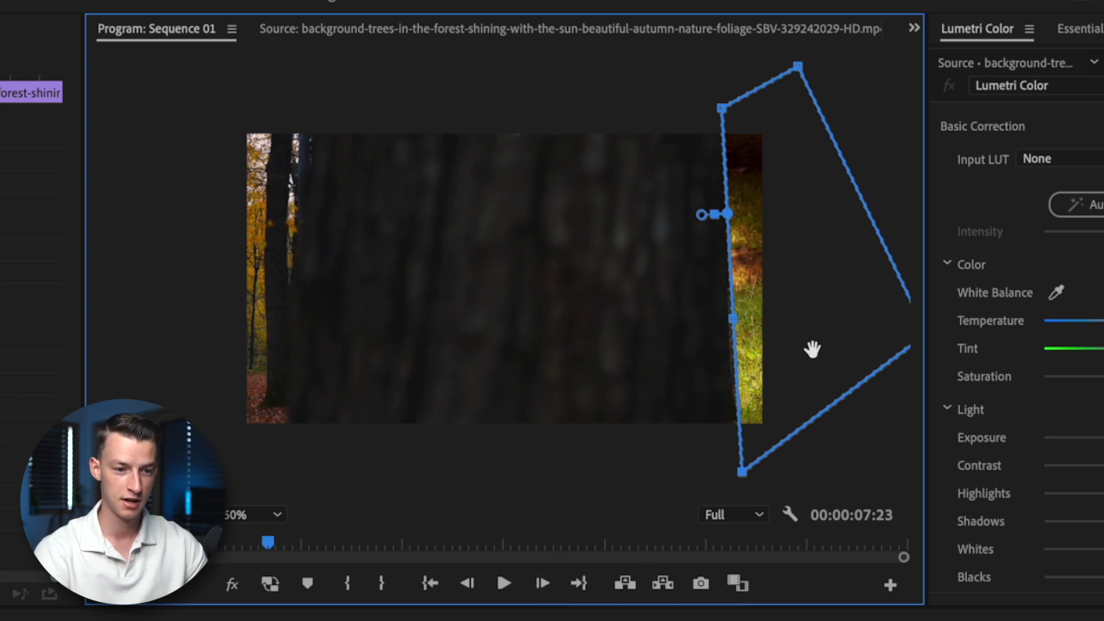
left_click_drag(813, 348, 807, 349)
left_click(540, 582)
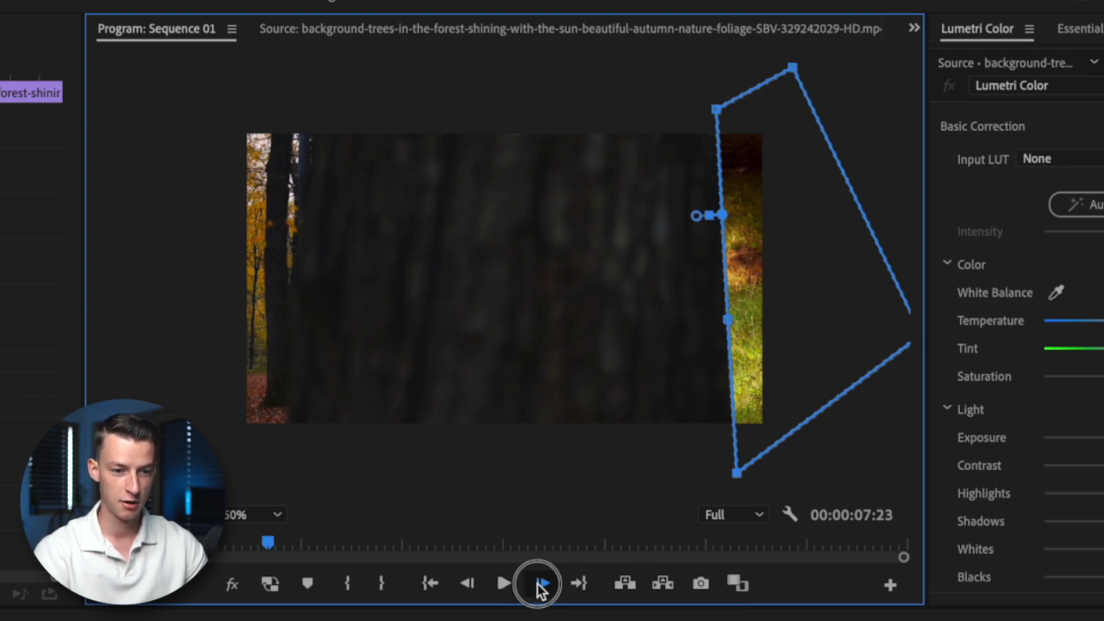
left_click_drag(805, 300, 782, 302)
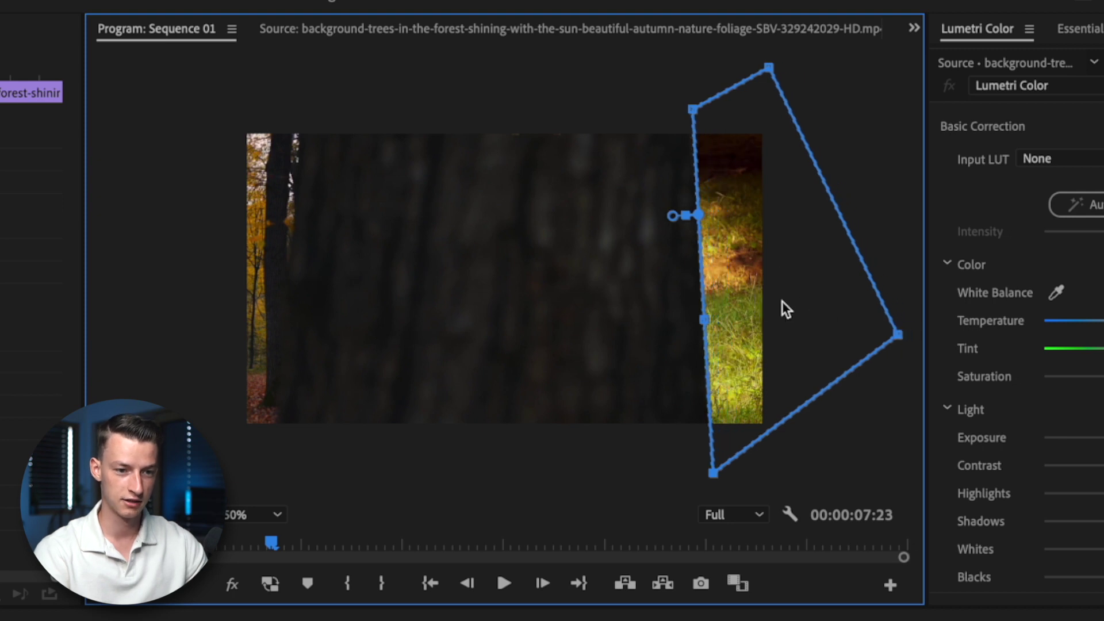
mouse_move(797, 247)
left_mouse_down()
mouse_move(863, 247)
mouse_move(808, 246)
left_mouse_up()
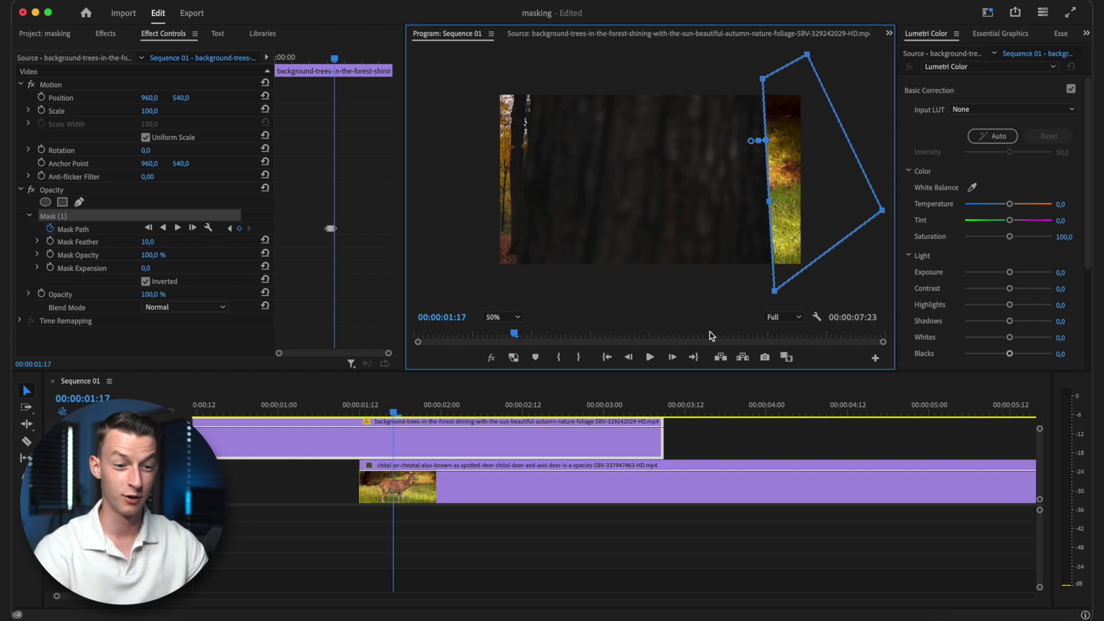
left_click_drag(809, 57, 844, 59)
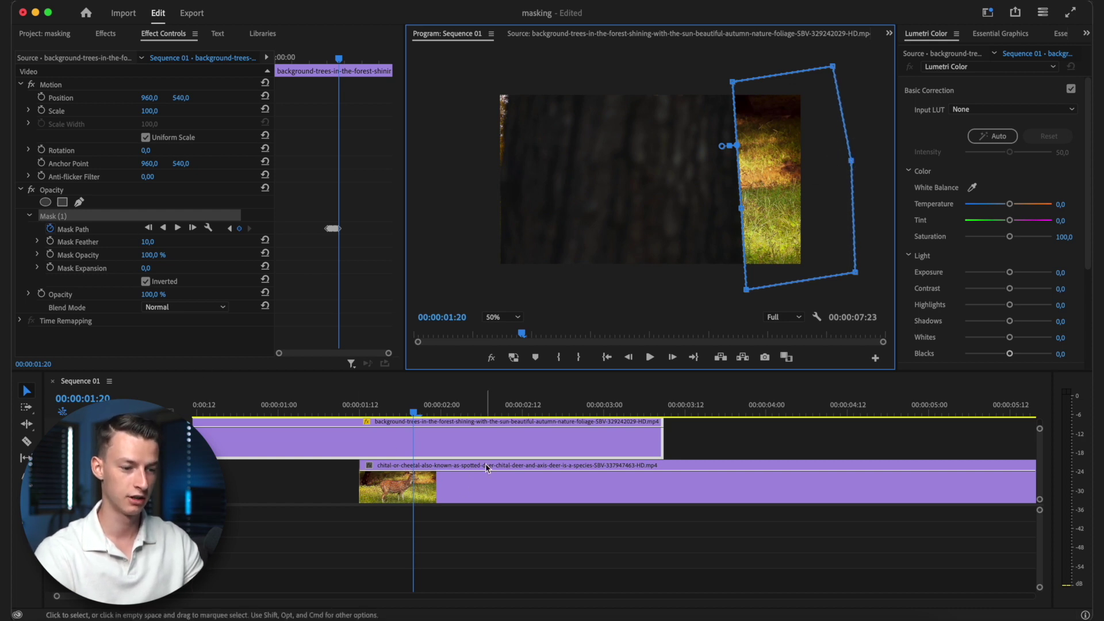
Reselect the forest clip, show Mask (1)'s outline, and step forward to 00:00:03:08.
left_click(498, 450)
left_click(477, 542)
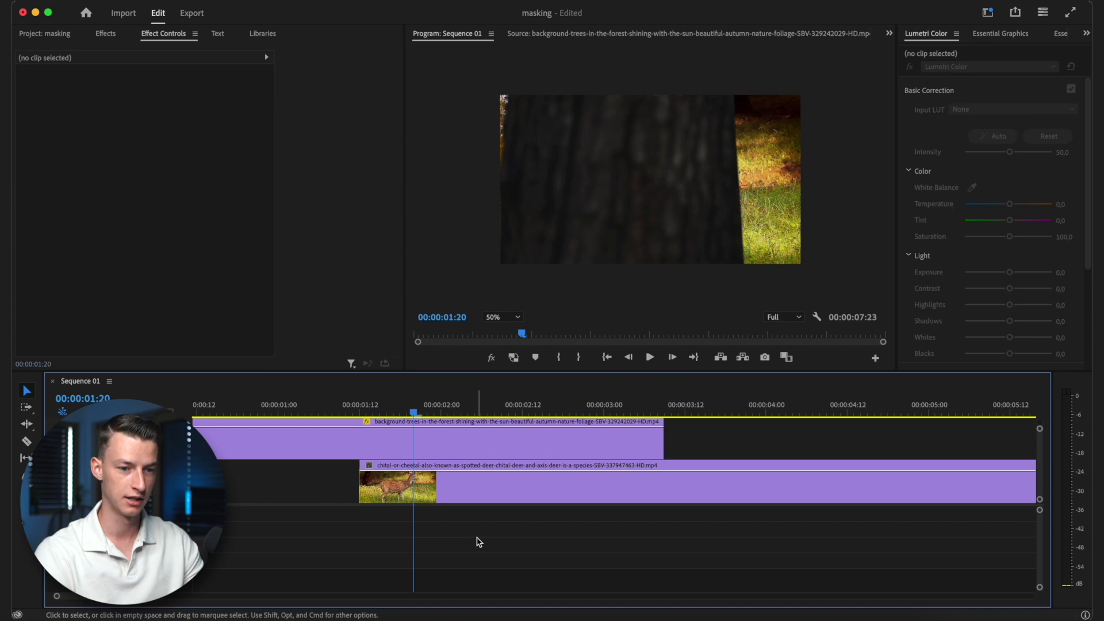
left_click(435, 446)
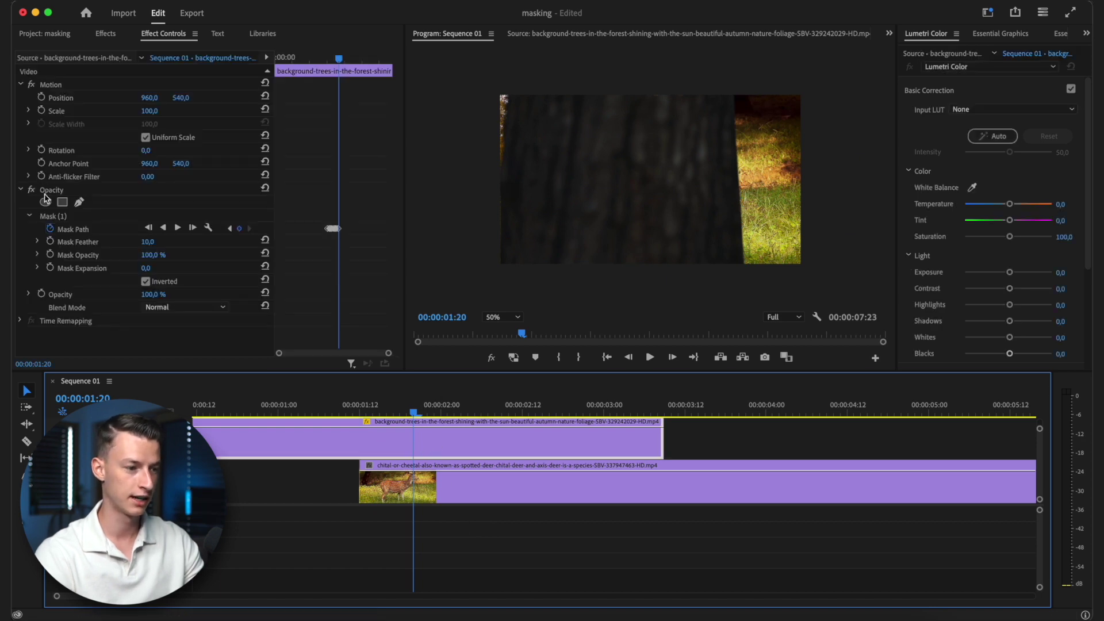
left_click(61, 217)
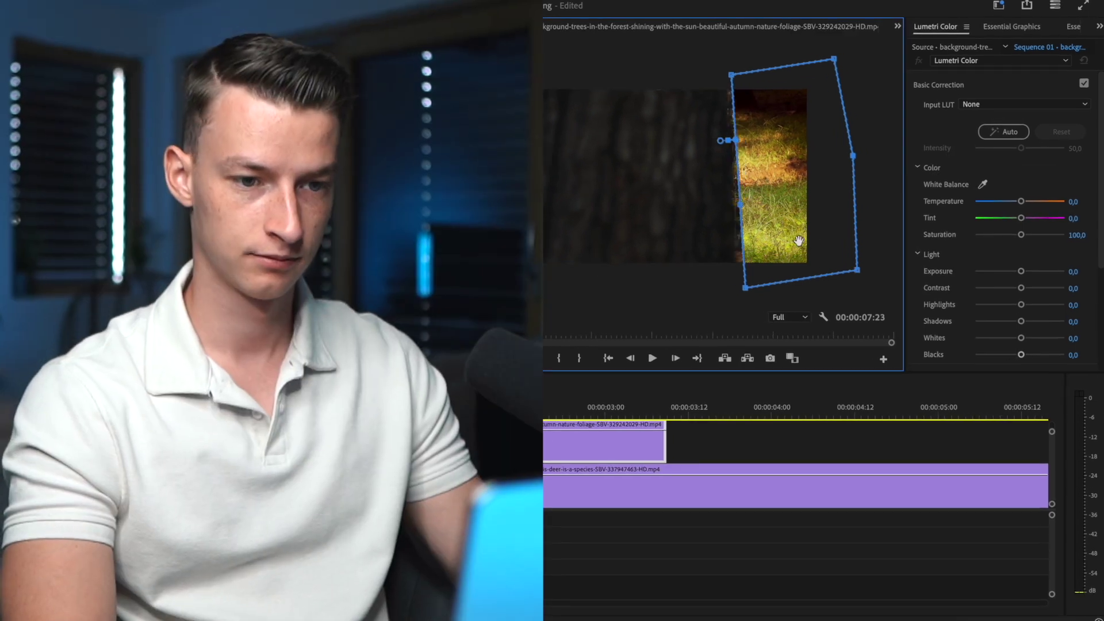
key("Right")
key("Right")
key("Right")
key("Right")
key("Right")
key("Right")
key("Right")
key("Right")
key("Right")
key("Right")
key("Right")
key("Right")
key("Right")
key("Right")
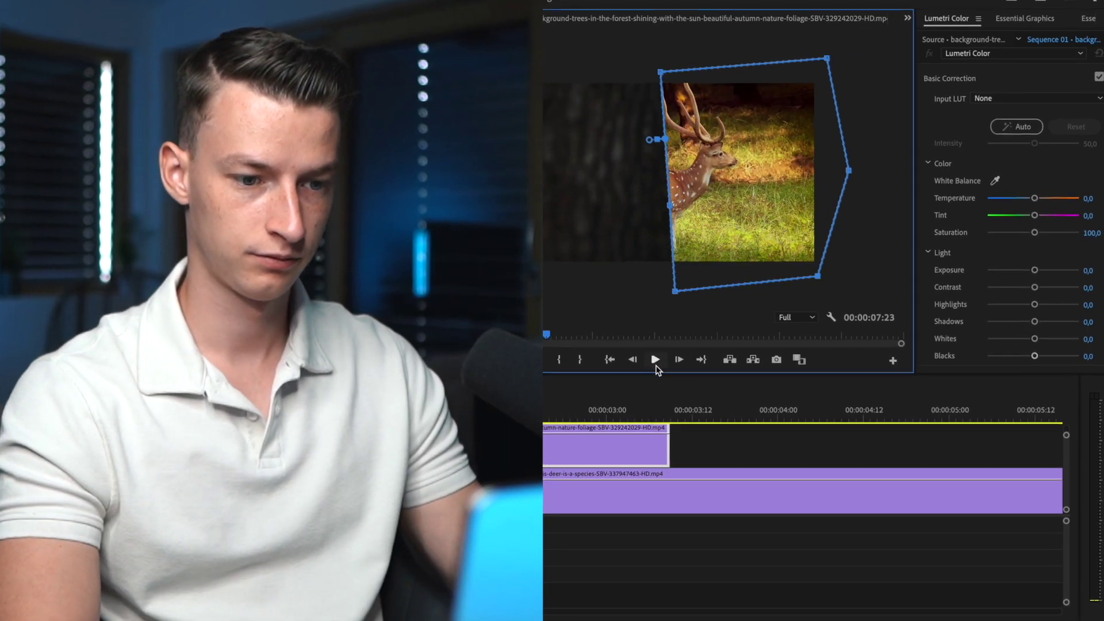
key("Right")
key("Right")
key("Right")
key("Right")
key("Right")
key("Right")
key("Right")
key("Right")
key("Right")
key("Right")
key("Right")
key("Right")
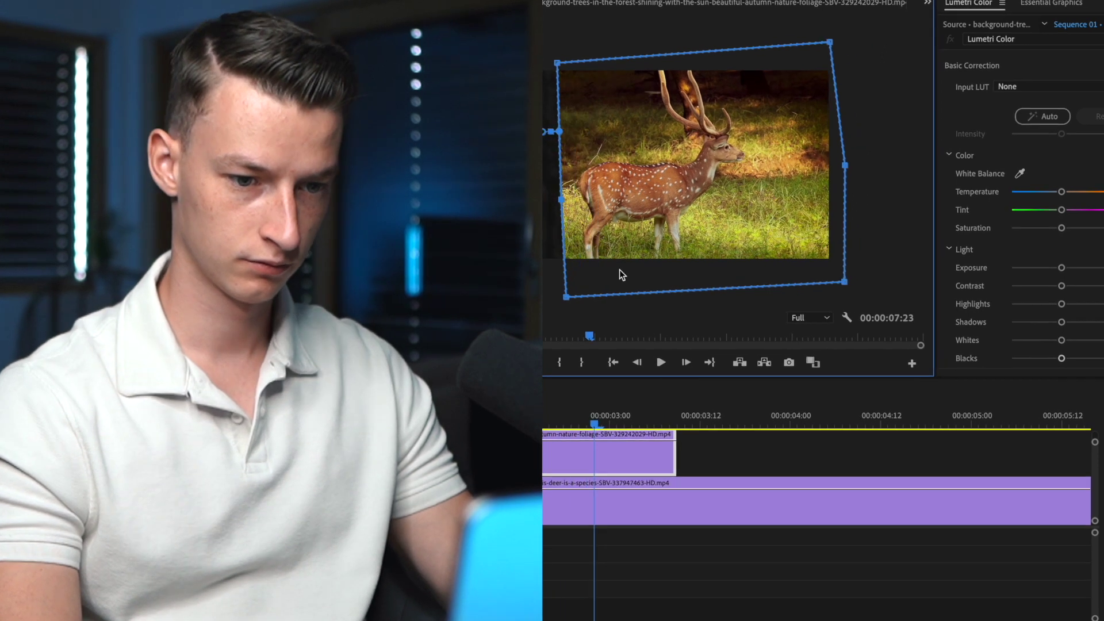
key("Right")
key("Right")
key("Right")
key("Right")
key("Right")
key("Right")
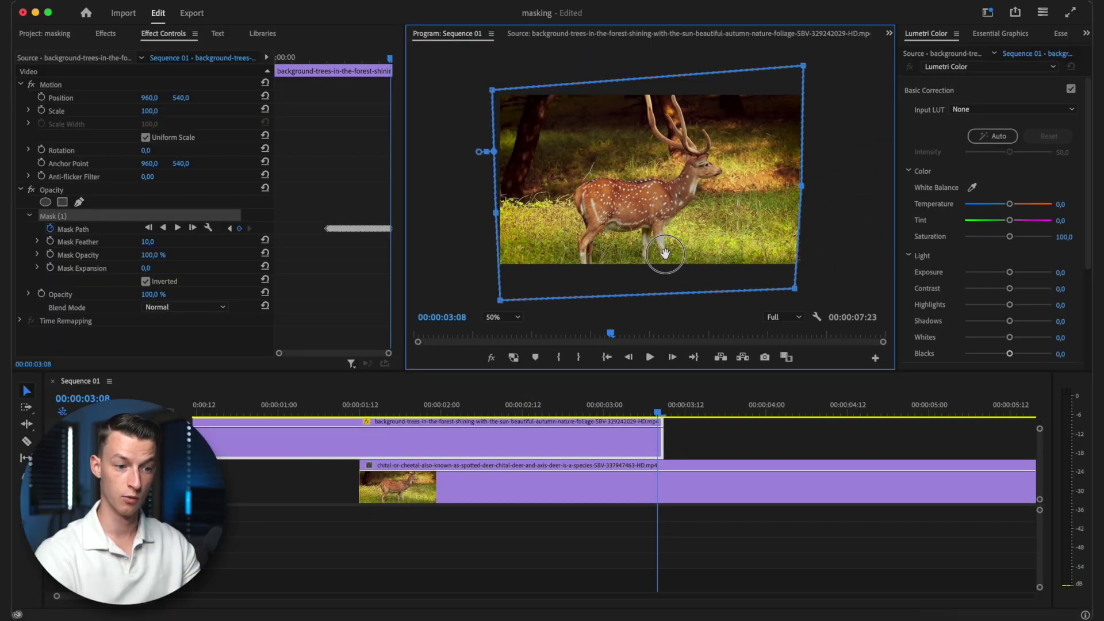
Pull the mask's corners outward and add a right-edge vertex so it encloses the whole deer frame.
left_click_drag(795, 291, 829, 287)
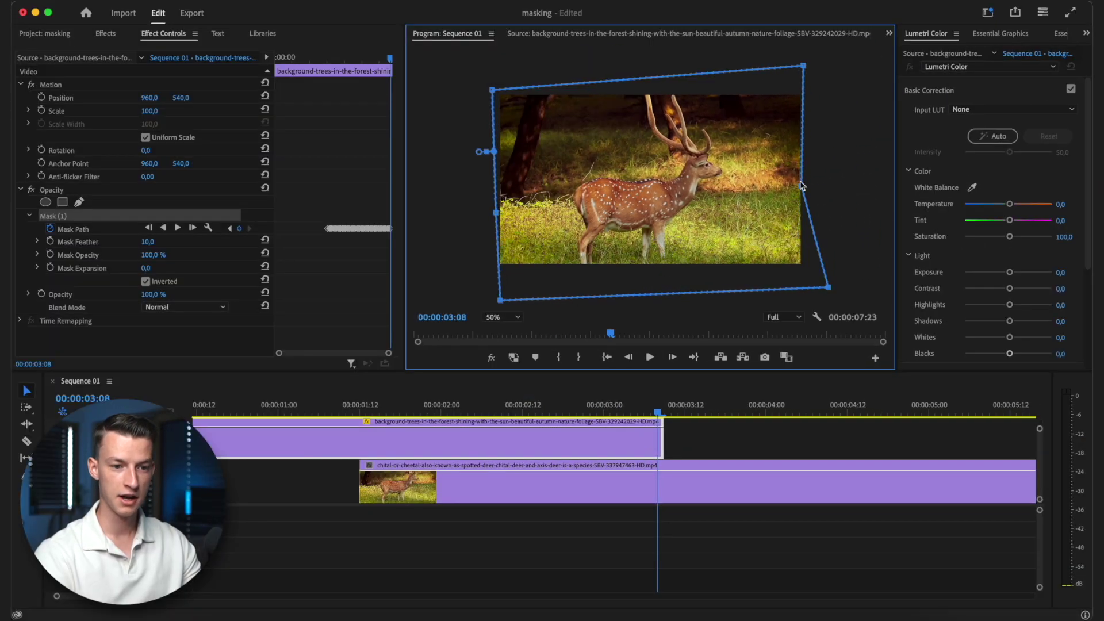
left_click_drag(802, 184, 826, 178)
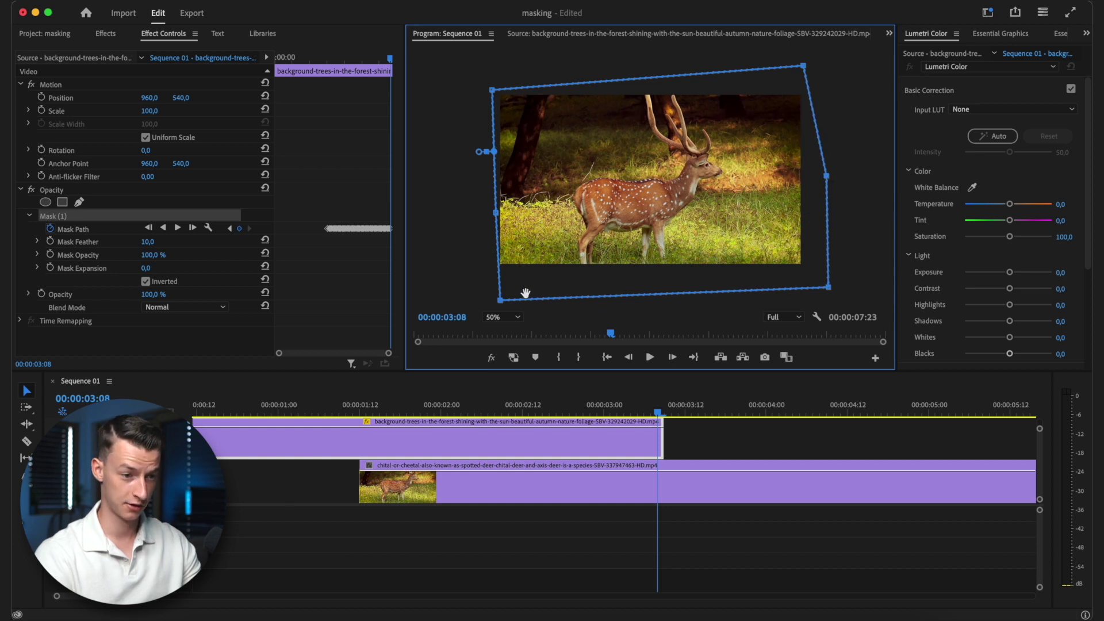
left_click_drag(500, 300, 488, 288)
left_click_drag(502, 218, 493, 219)
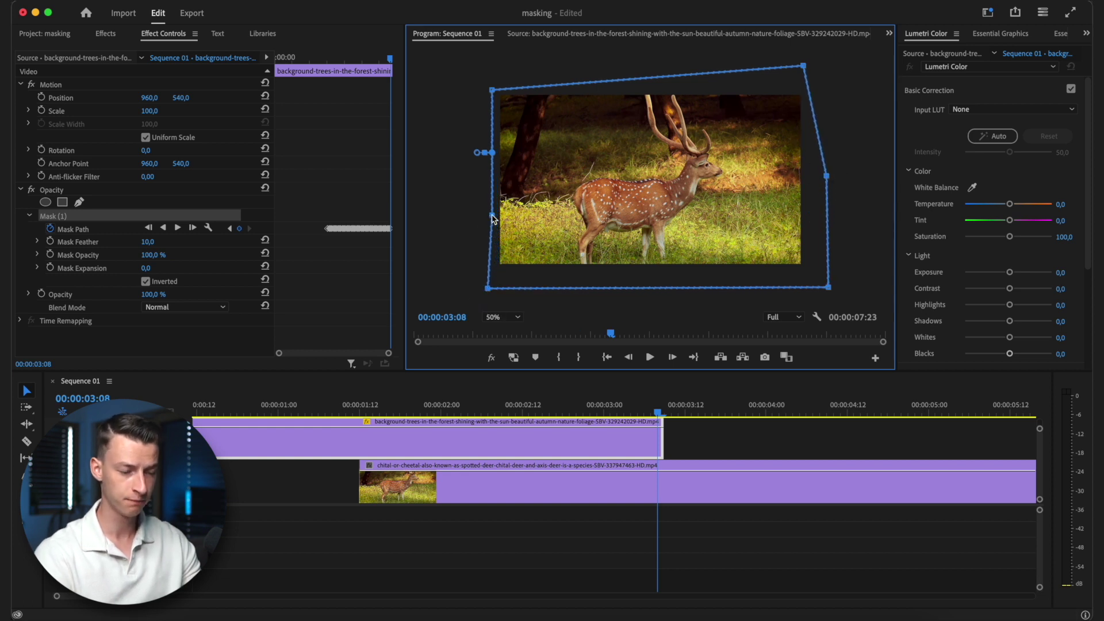
Replay from about 00:00:01:15, then shift the mask right onto the trunk at 00:00:01:12 and 00:00:01:13.
left_click_drag(588, 404, 288, 411)
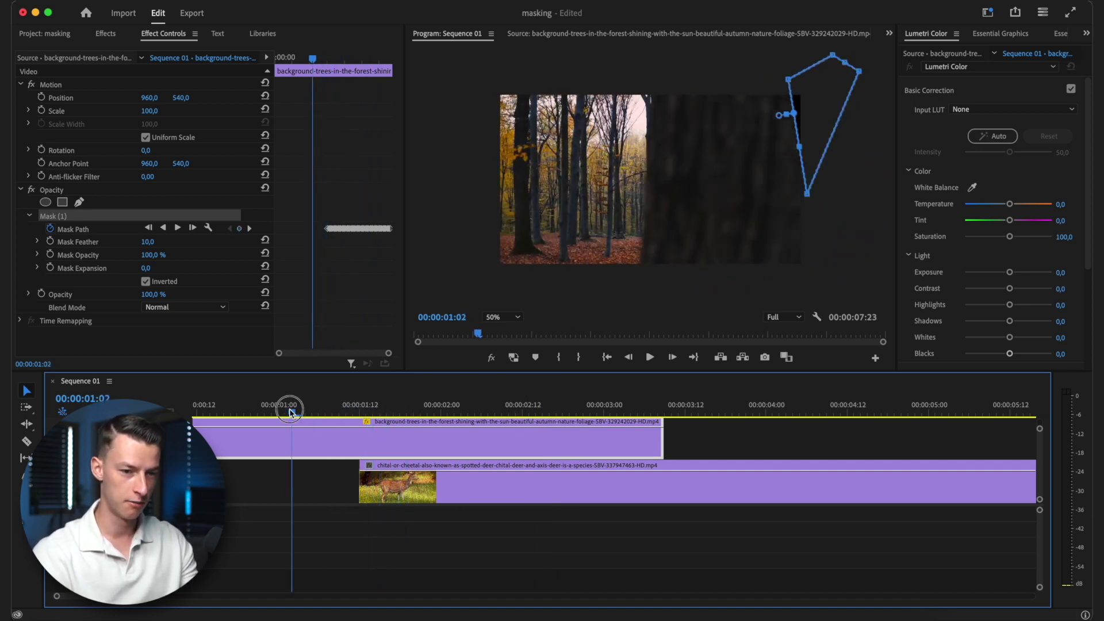
key("space")
key("Left")
key("Left")
key("Left")
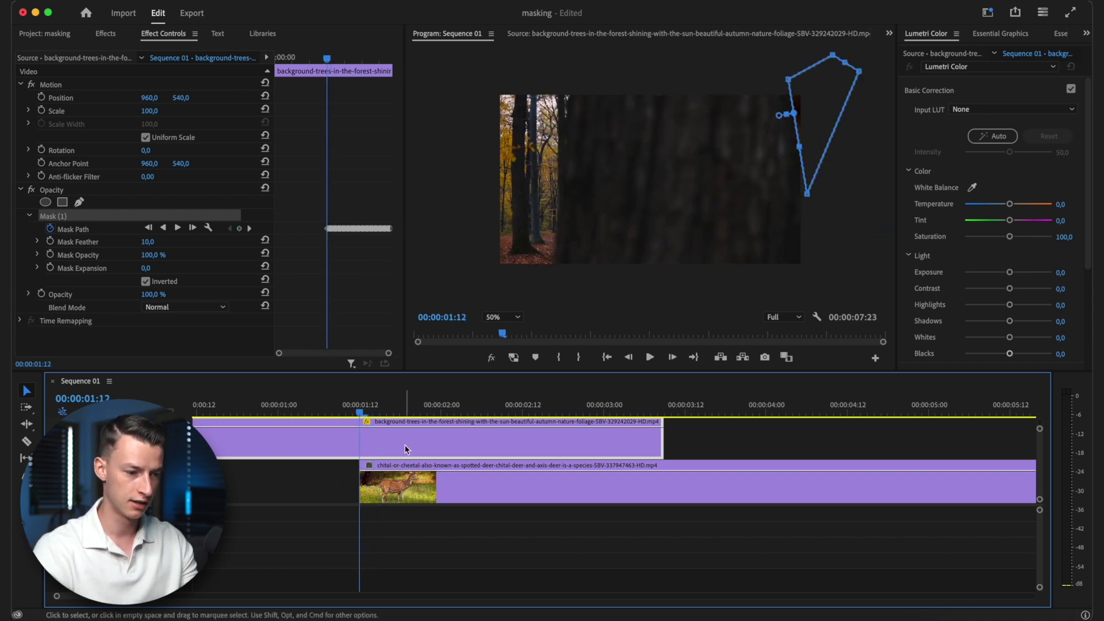
left_click_drag(816, 91, 853, 95)
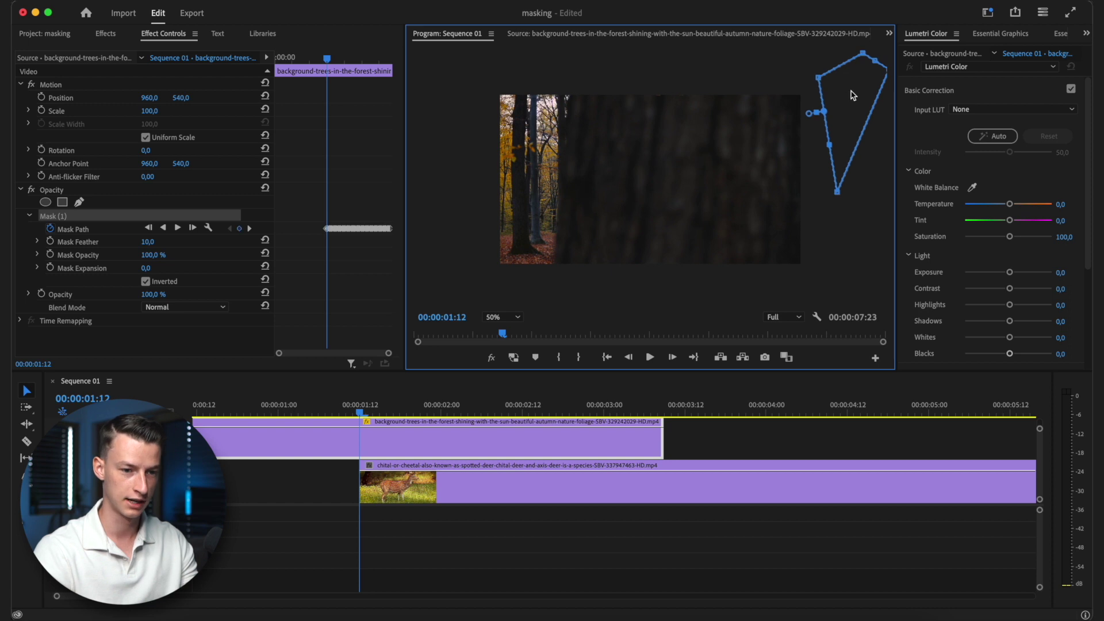
left_click(363, 412)
left_click_drag(819, 97, 827, 98)
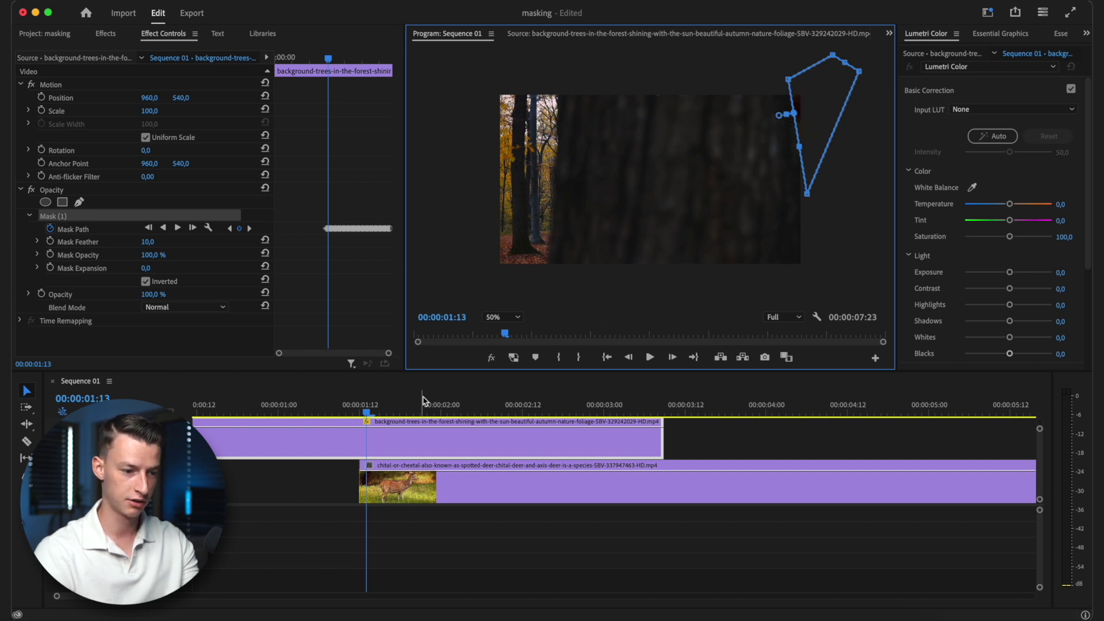
left_click(315, 412)
Preview the wipe, then nudge the mask left and up at 00:00:02:23.
key("space")
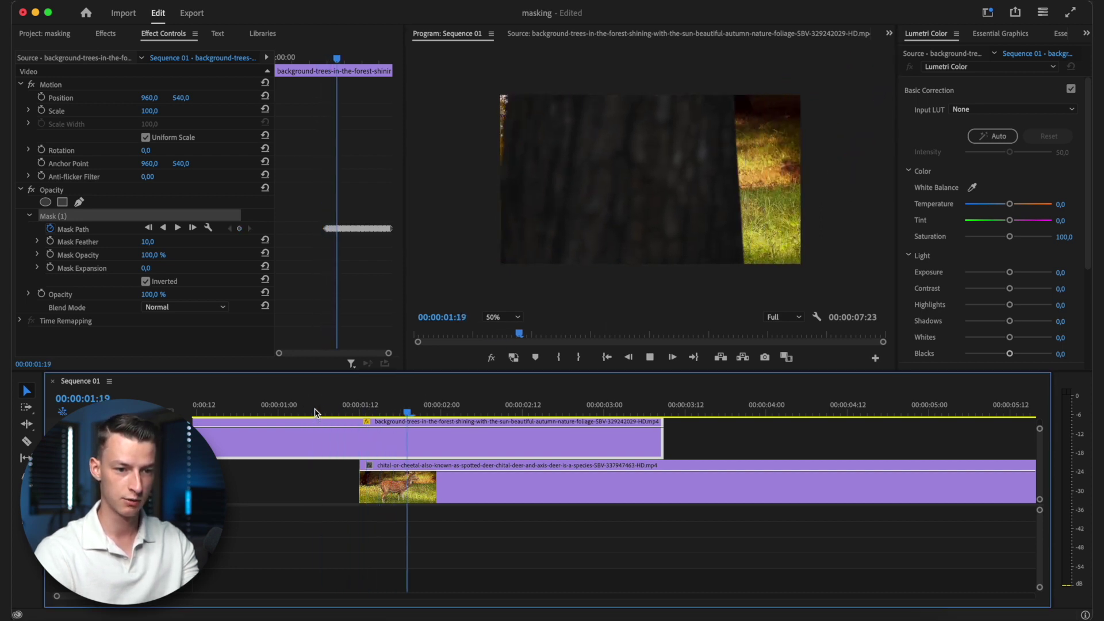
key("space")
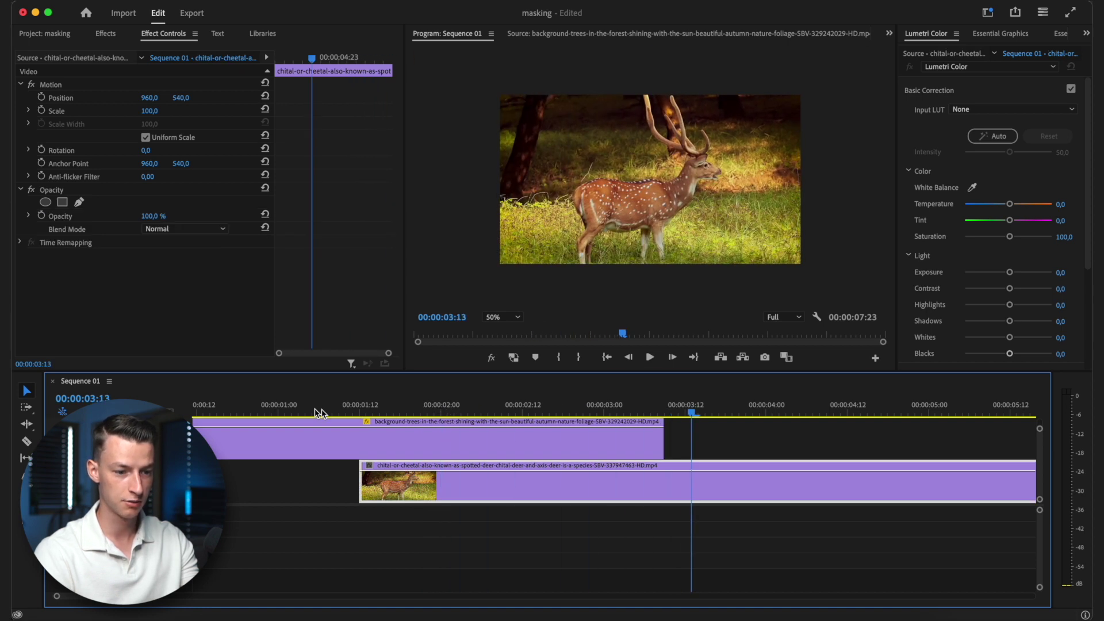
left_click(583, 403)
key("Right")
key("Right")
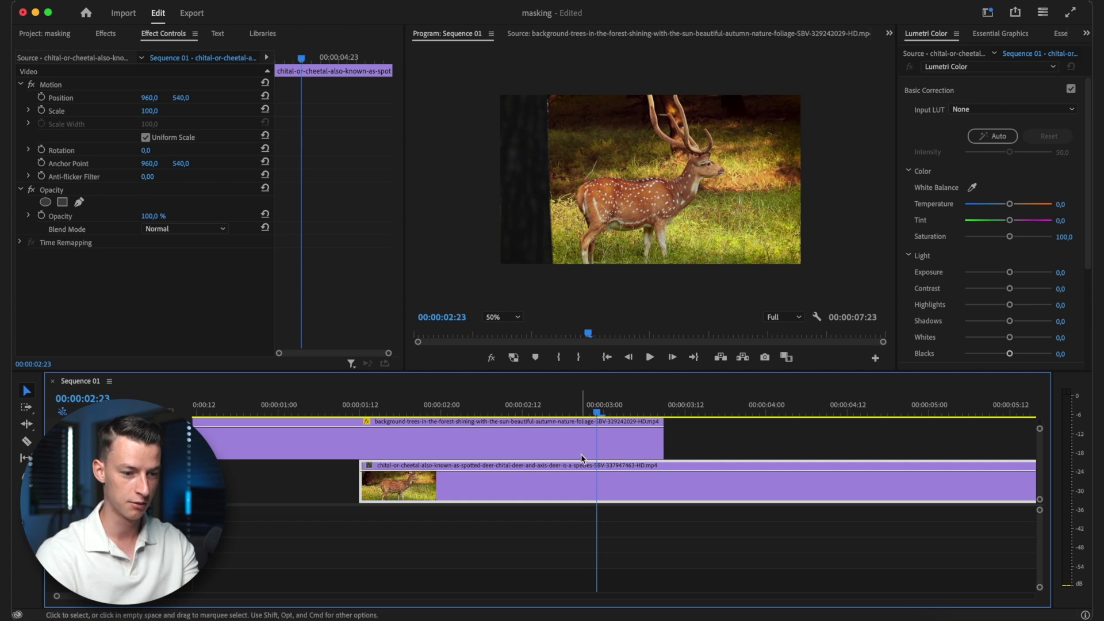
left_click(605, 437)
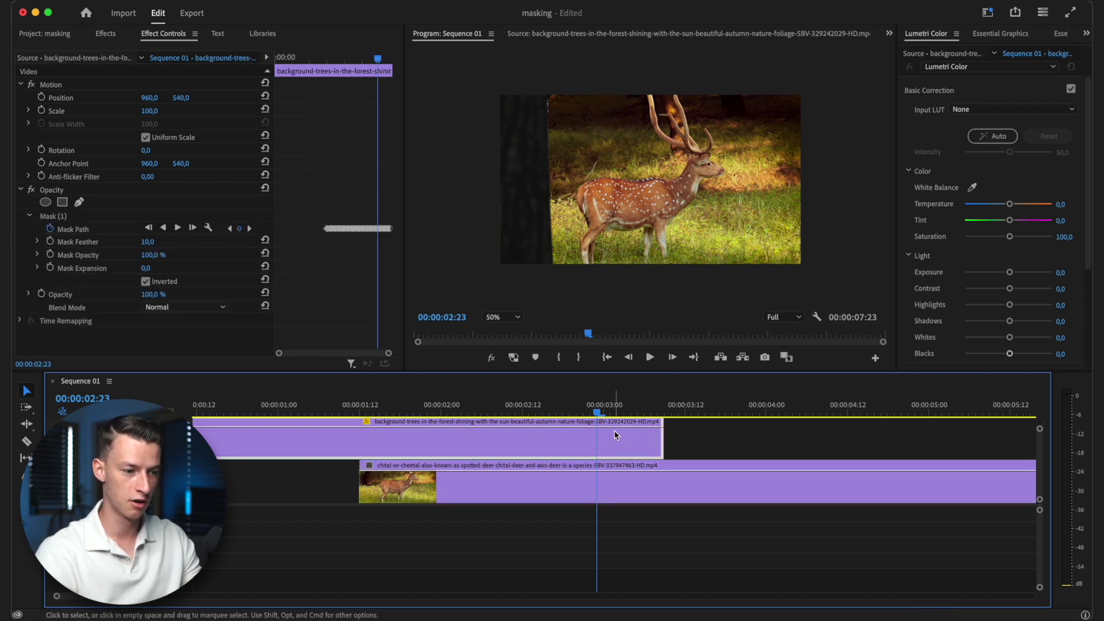
left_click(92, 218)
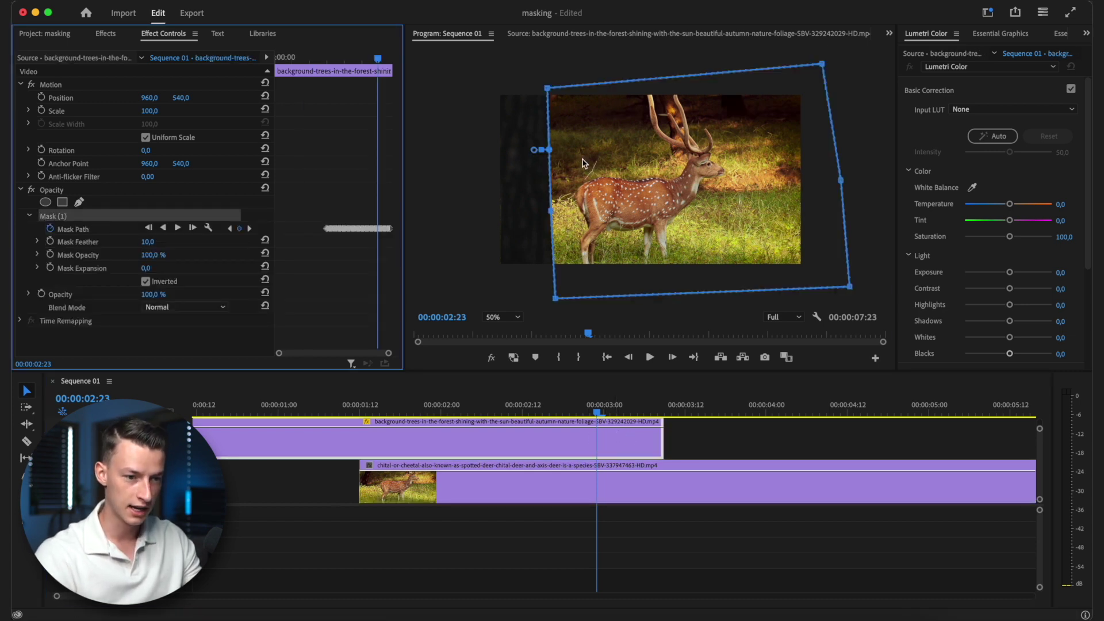
left_click_drag(584, 163, 582, 161)
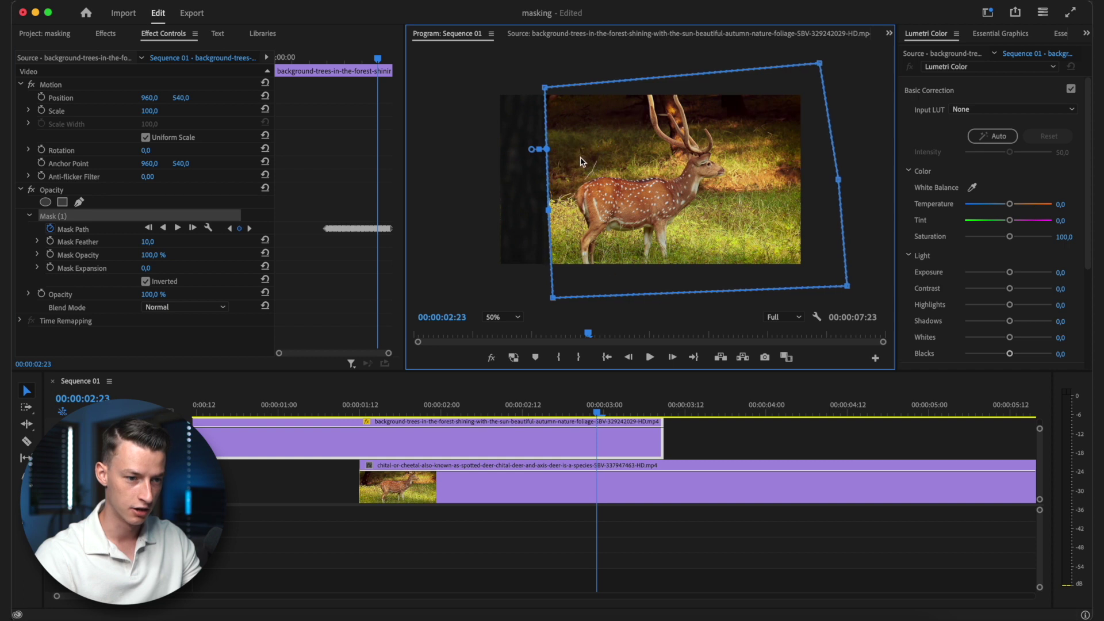
Set Mask Feather to 28 and Mask Expansion to 24, then replay the wipe.
left_click(149, 254)
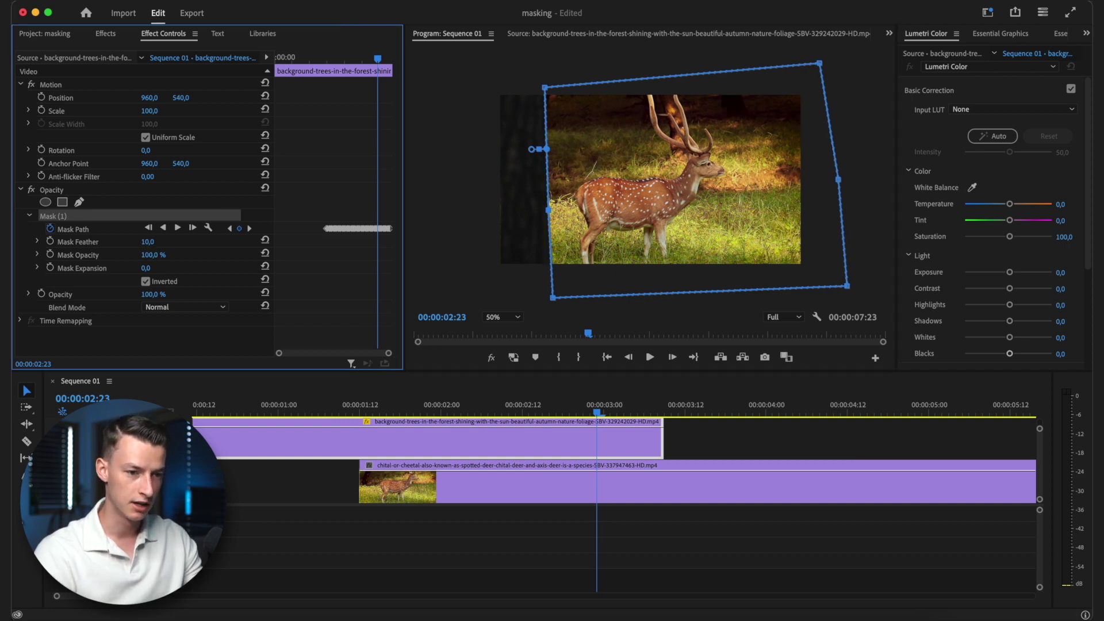
mouse_move(146, 241)
left_mouse_down()
mouse_move(181, 242)
mouse_move(132, 242)
left_mouse_up()
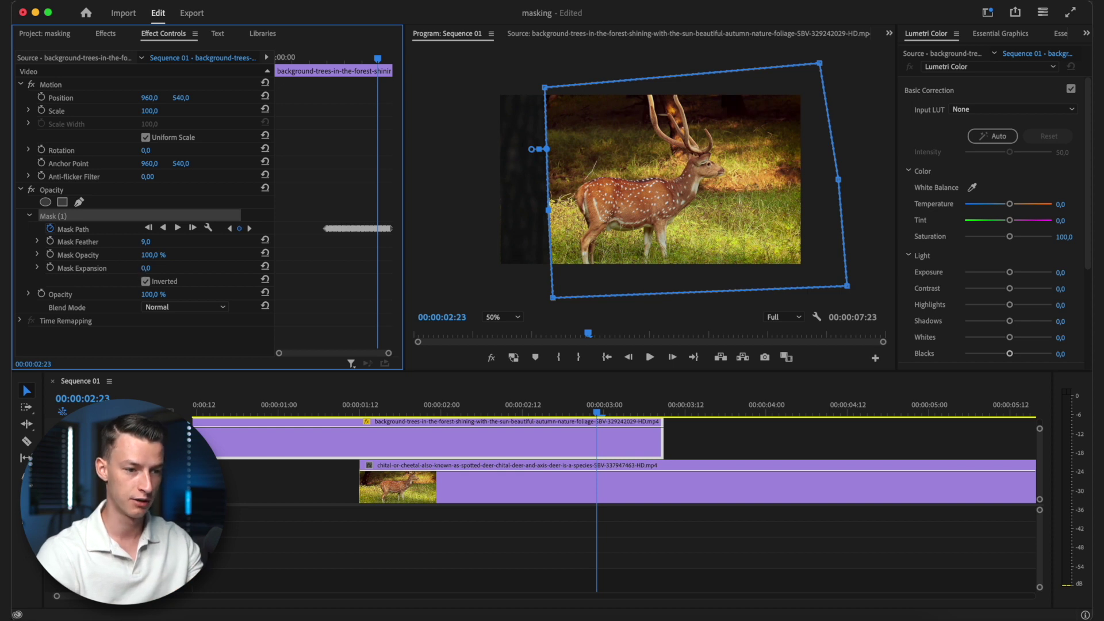
left_click_drag(145, 268, 160, 244)
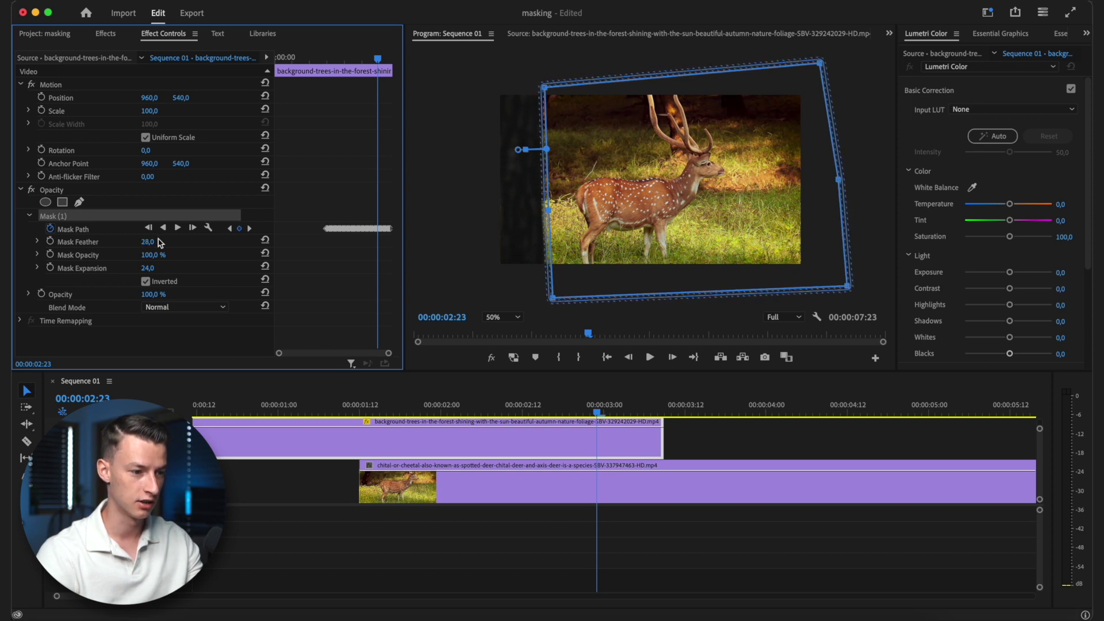
left_click_drag(506, 407, 412, 410)
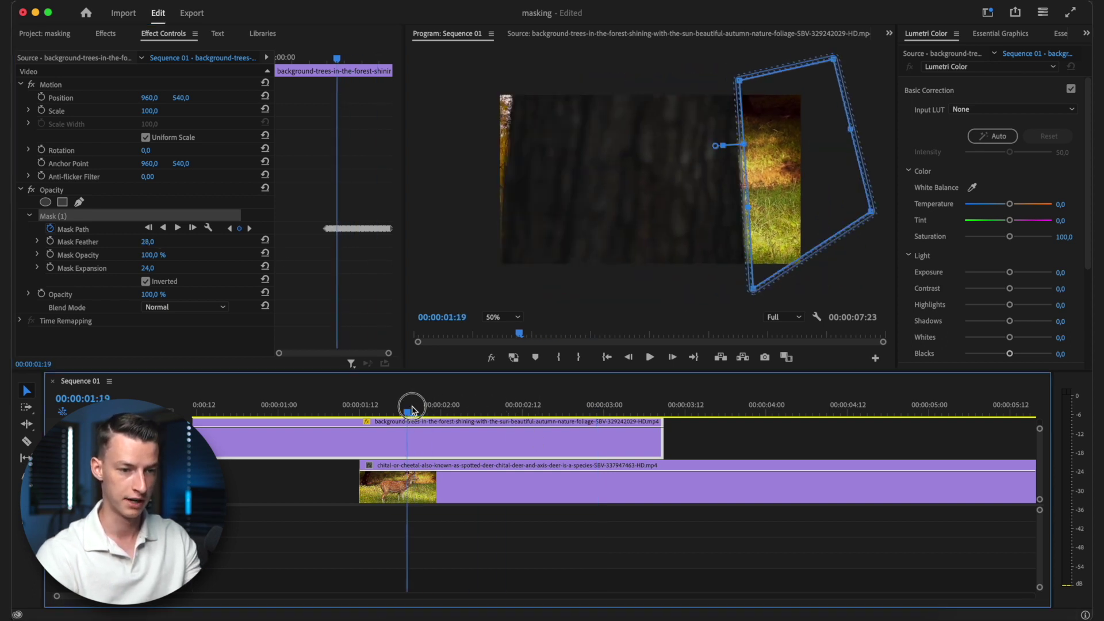
key("space")
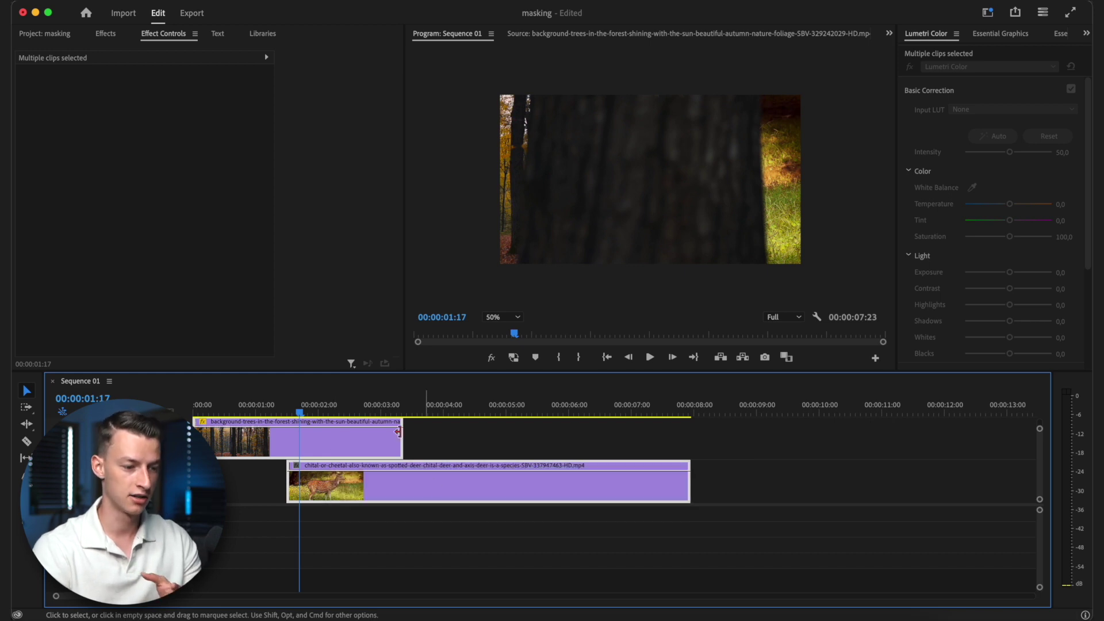
Nest the forest and deer clips into Nested Sequence 02.
right_click(347, 438)
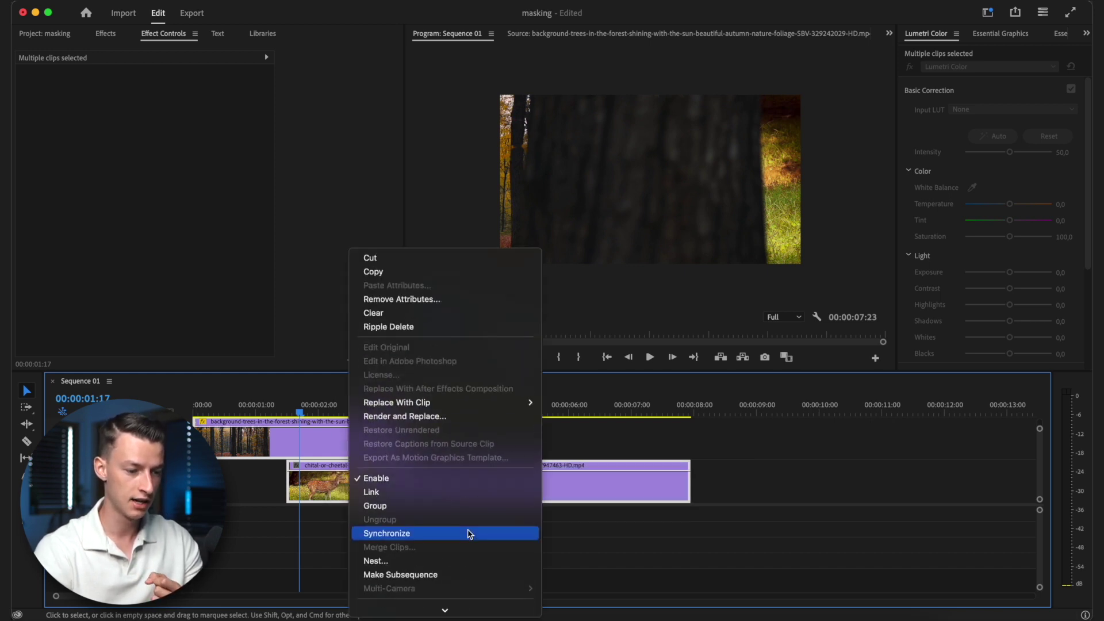
left_click(428, 561)
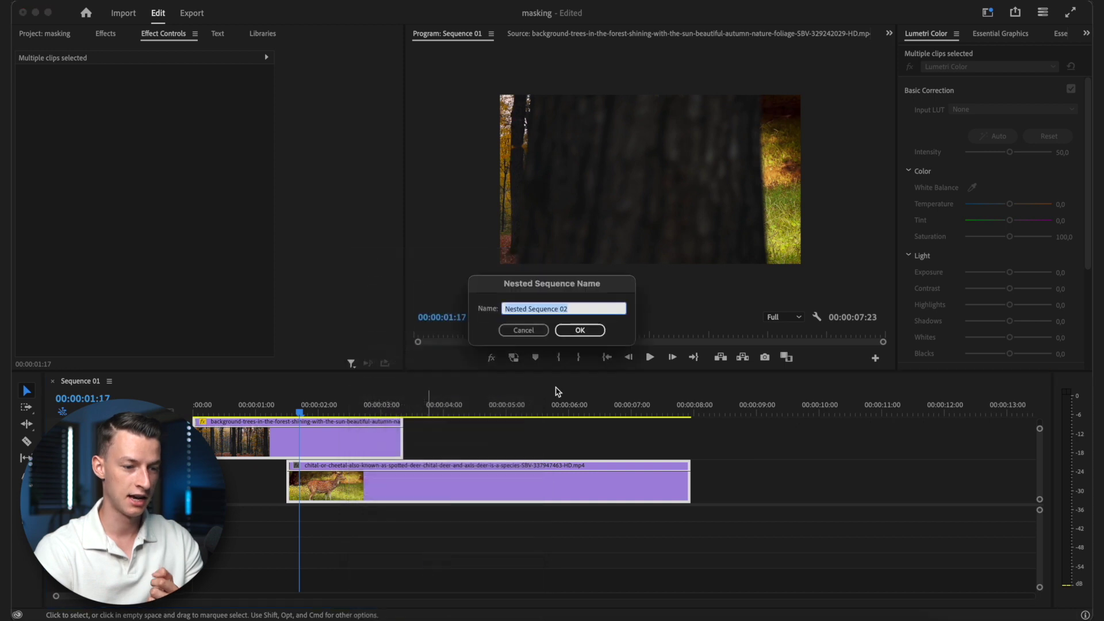
left_click(589, 335)
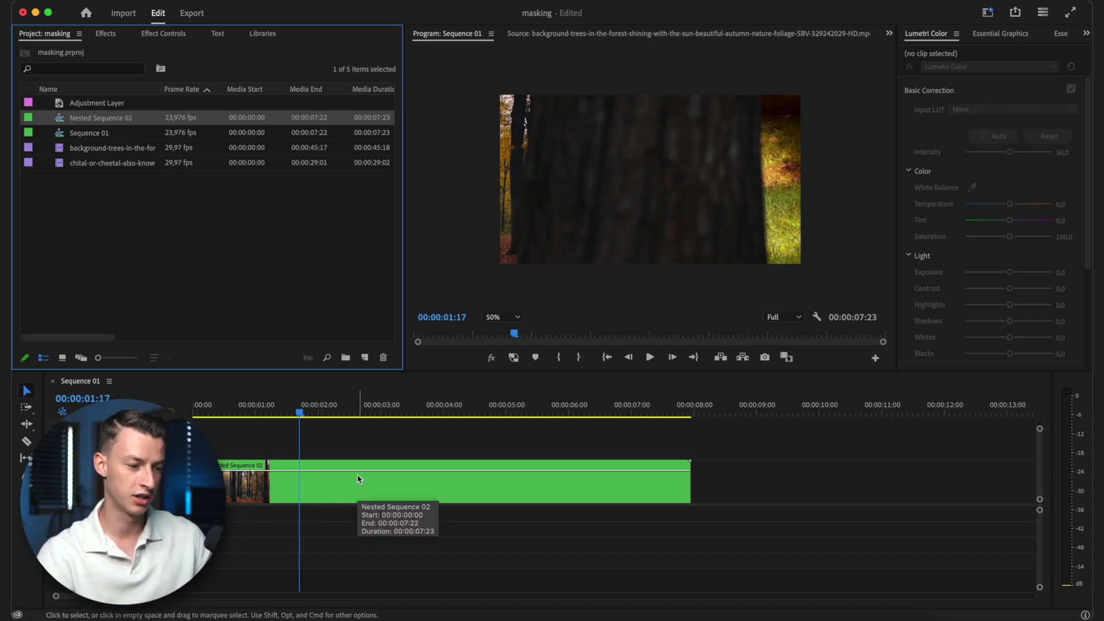
Open Nested Sequence 02 to inspect its contents, then return to the Sequence 01 timeline.
left_click(326, 485)
double_click(326, 485)
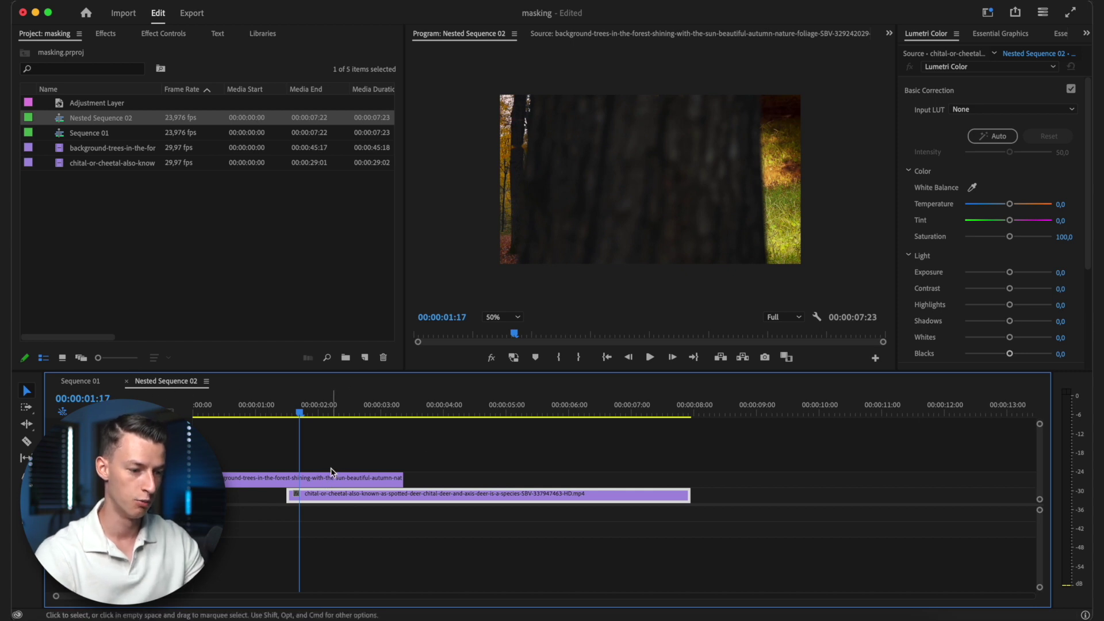
left_click(332, 476)
left_click(334, 493)
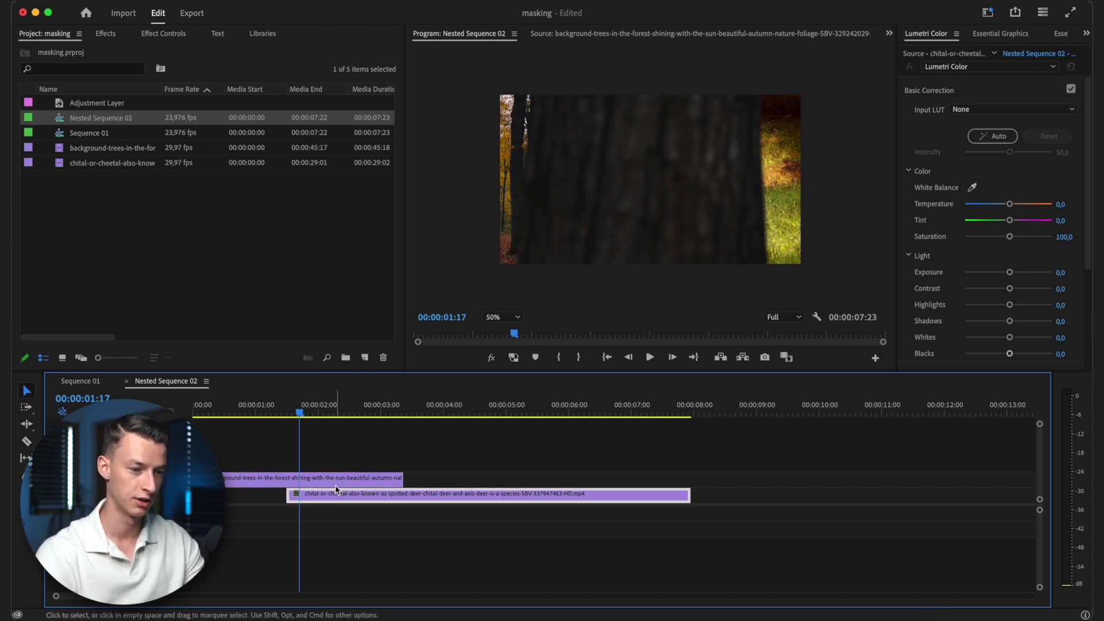
left_click(84, 385)
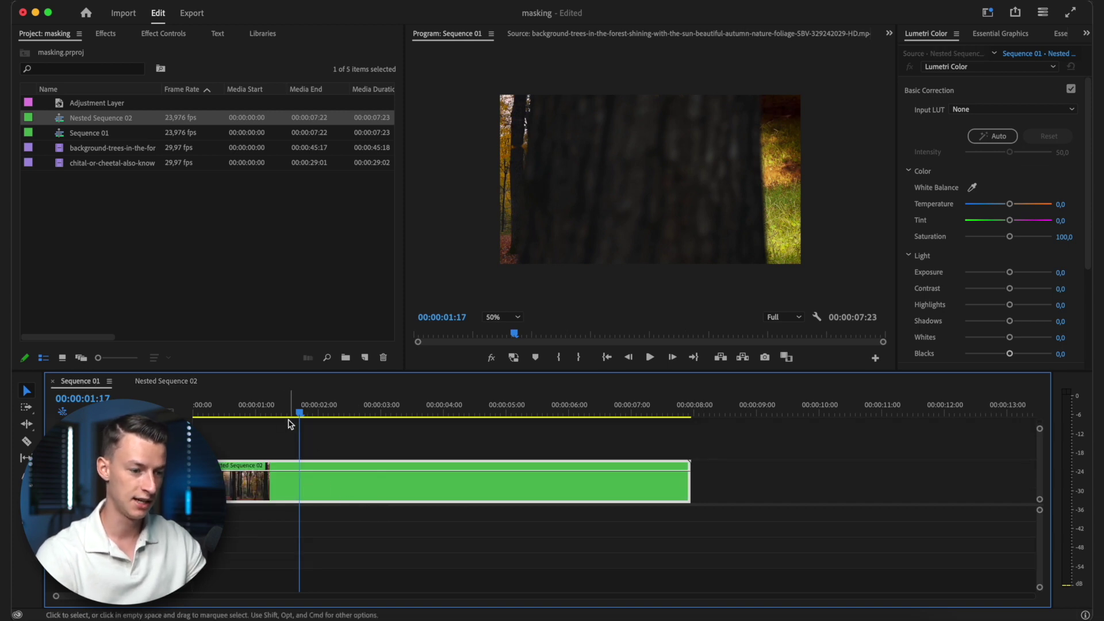
Return the playhead to the wipe start and show the nested clip's Time Remapping speed line.
left_click_drag(298, 411, 225, 406)
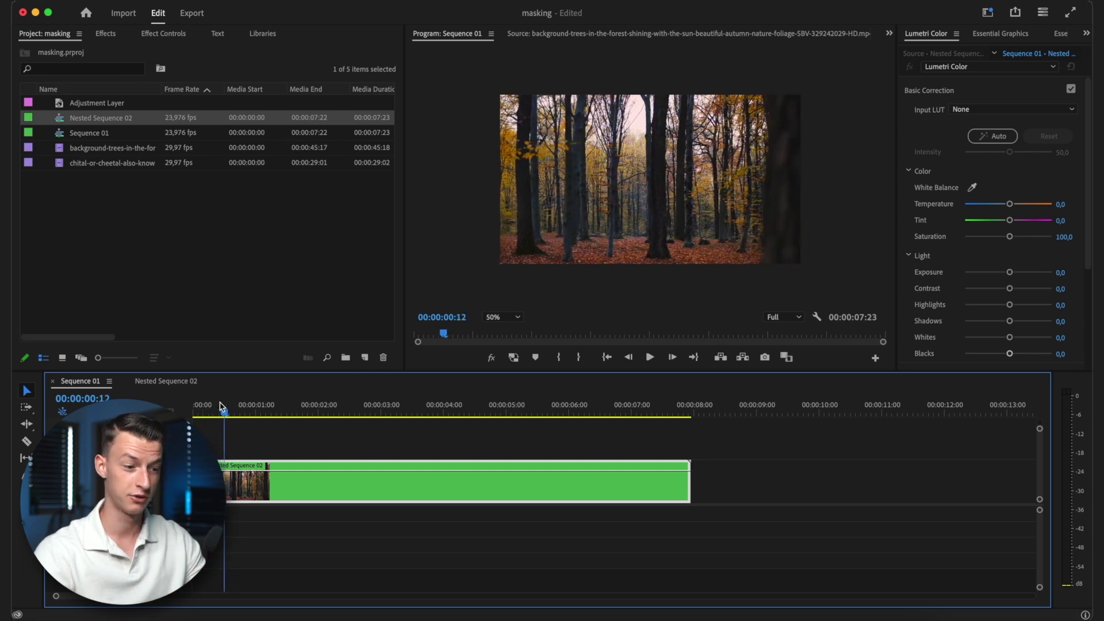
right_click(257, 490)
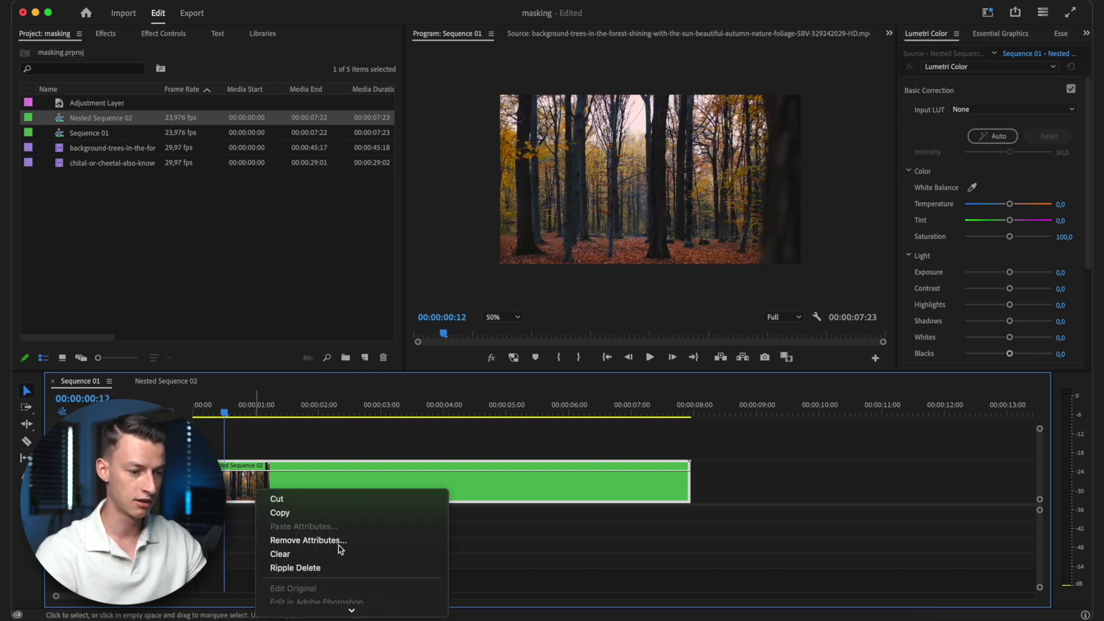
scroll(341, 569, "down", 5)
mouse_move(359, 609)
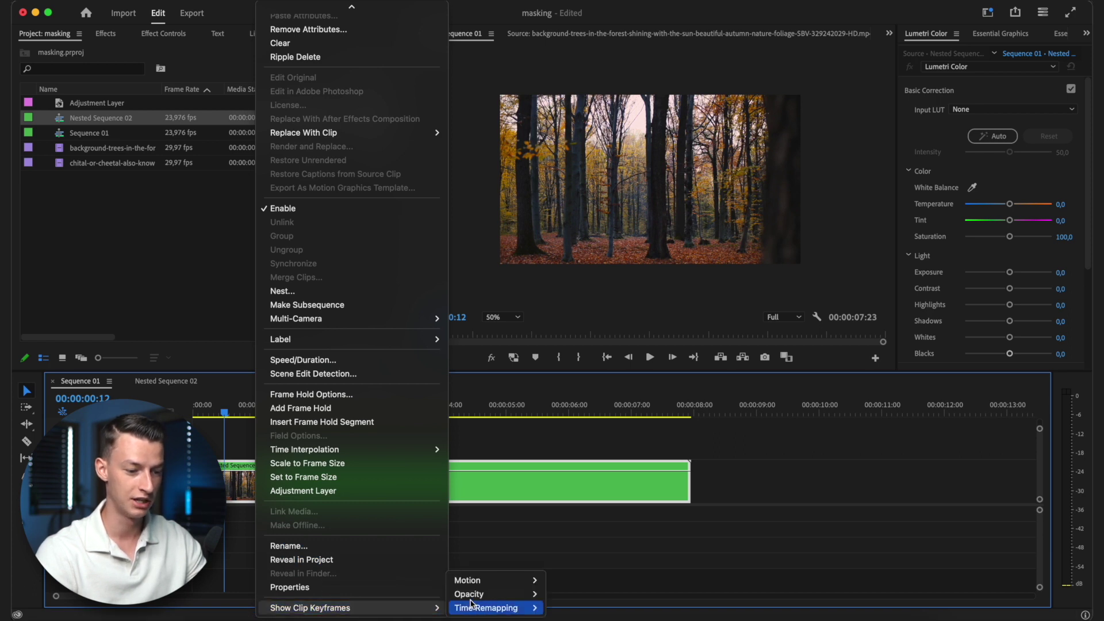
left_click(564, 608)
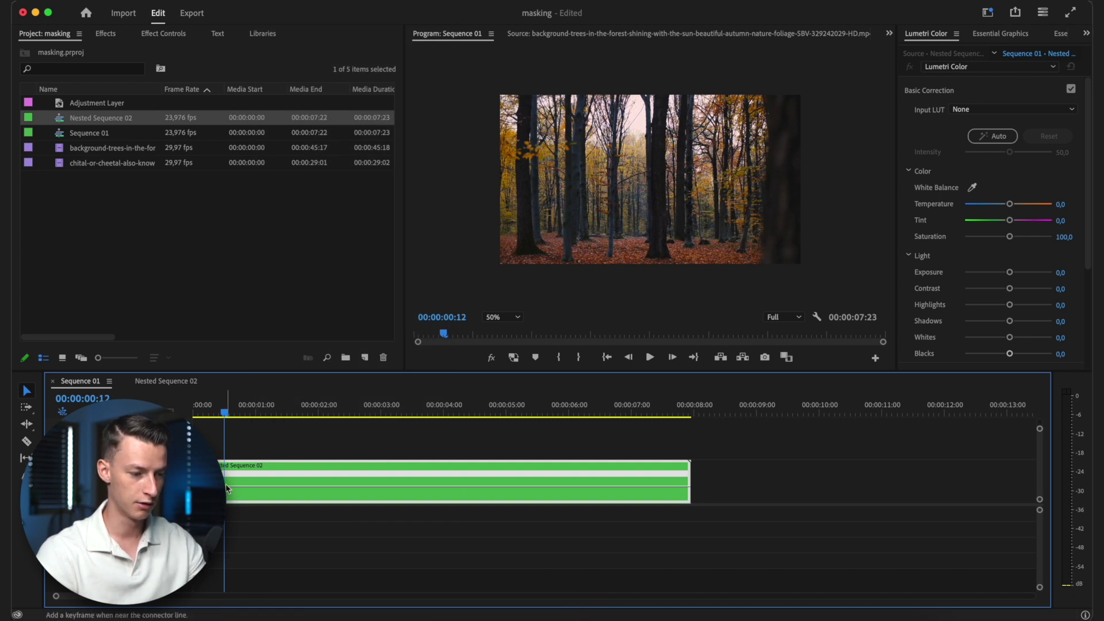
Add a speed keyframe at 00:00:00:12, then move the playhead to where the wipe finishes.
key("=")
key("=")
key("=")
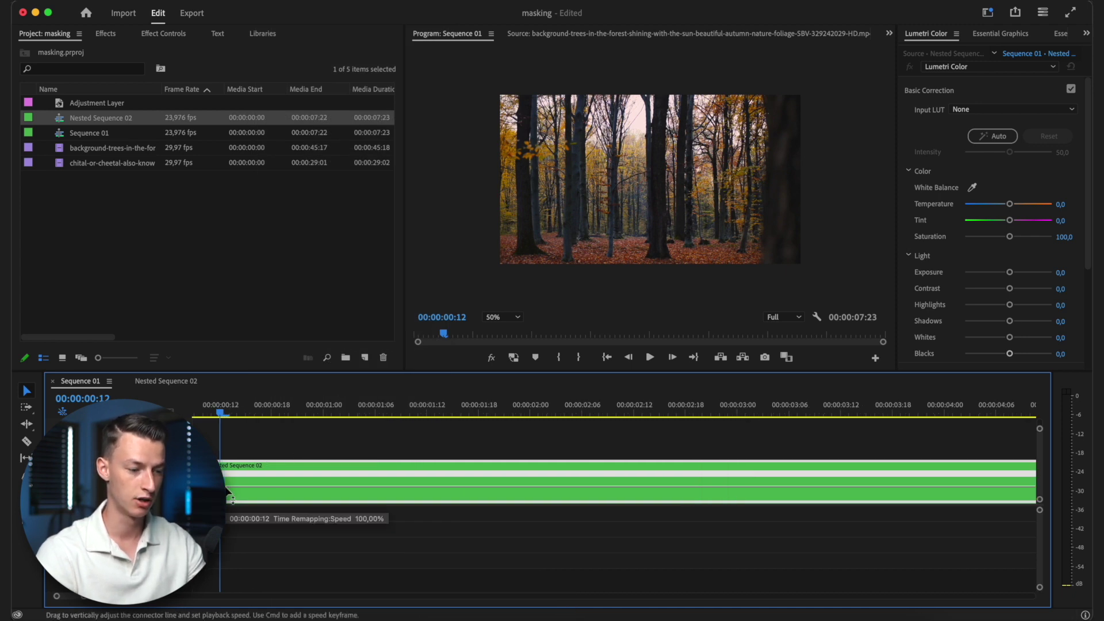
scroll(226, 491, "left", 1)
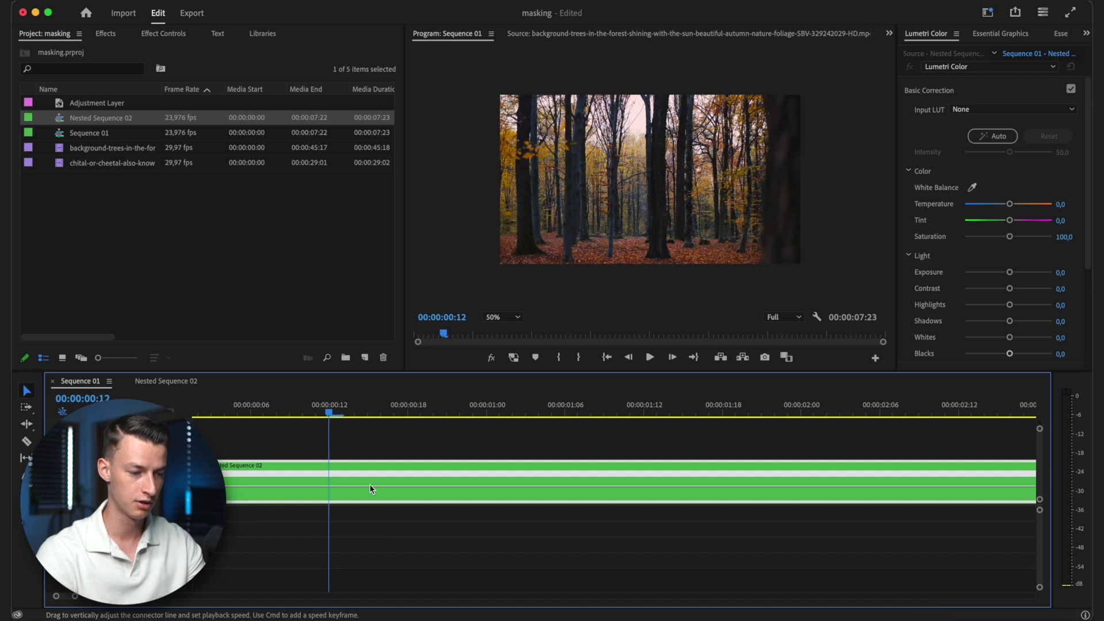
left_click(329, 487, "super")
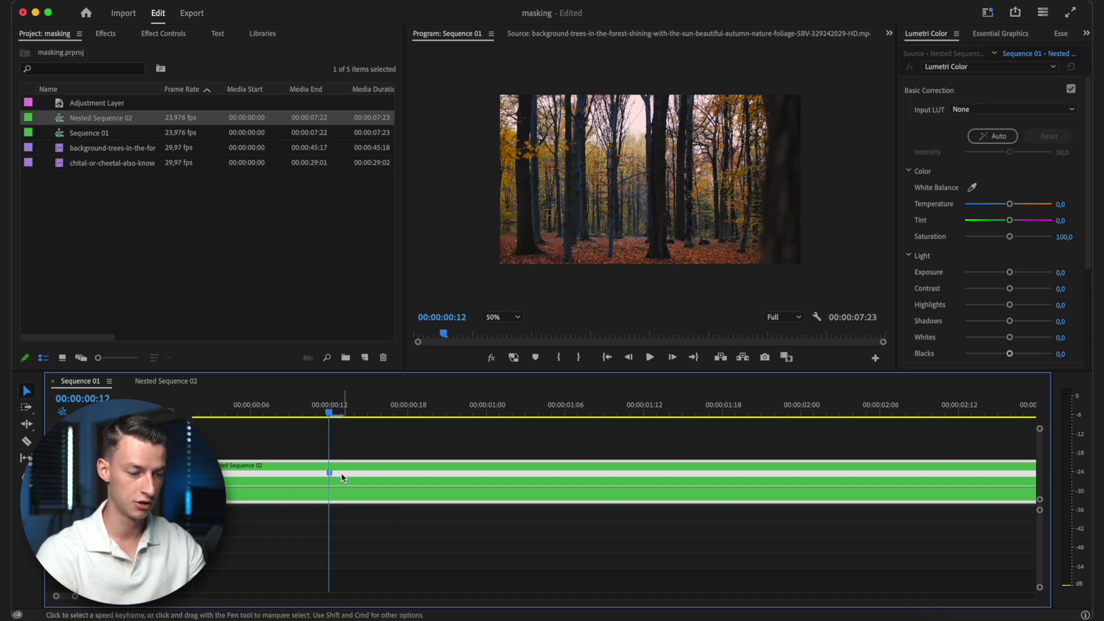
key("-")
key("-")
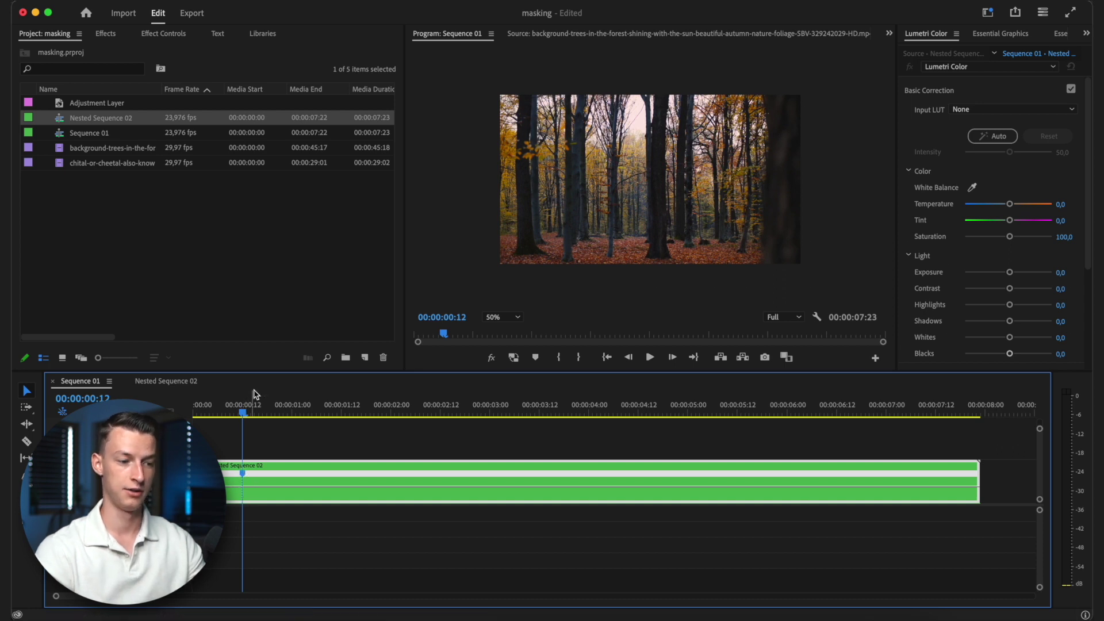
left_click(242, 412)
left_click_drag(242, 412, 463, 420)
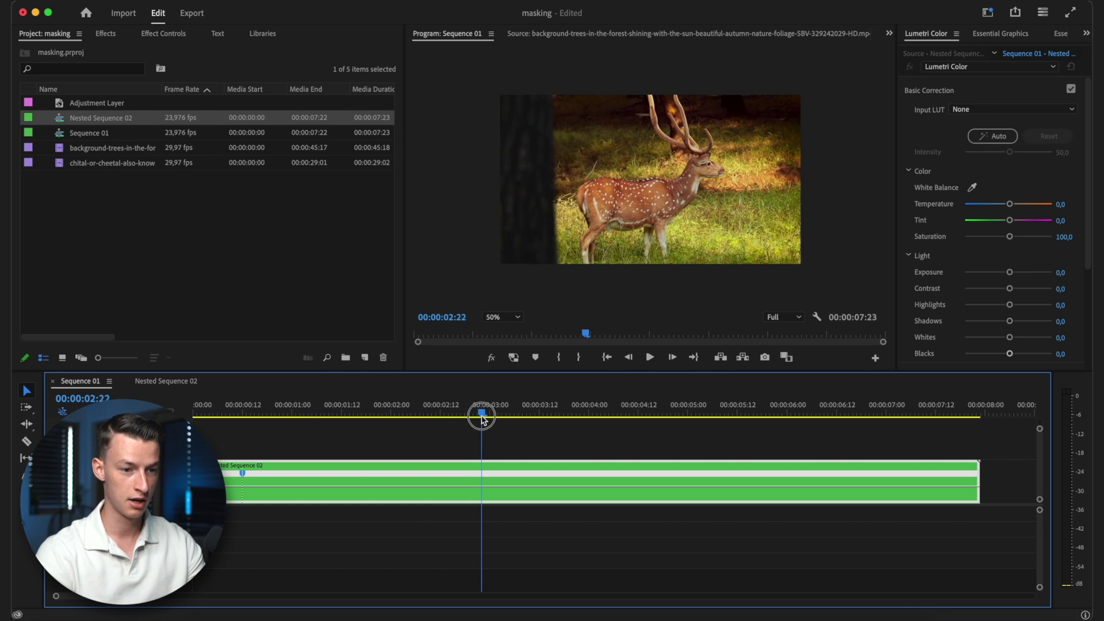
left_click_drag(482, 419, 515, 416)
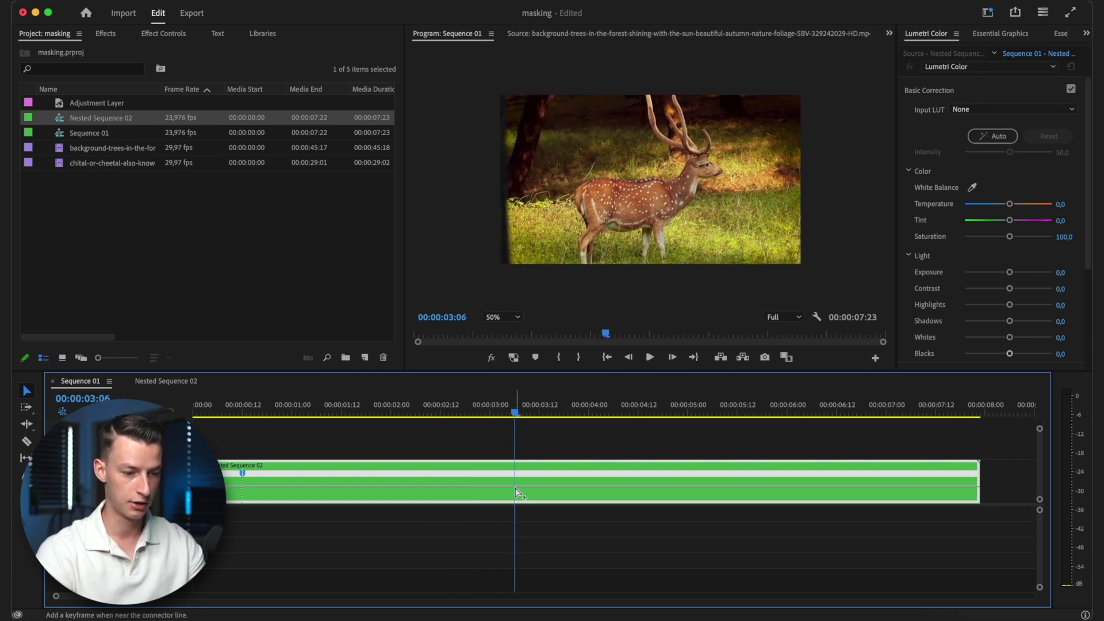
Raise the speed between the keyframes and split a keyframe into a gradual ramp, shortening Sequence 01 to 00:00:06:01.
left_click(363, 489)
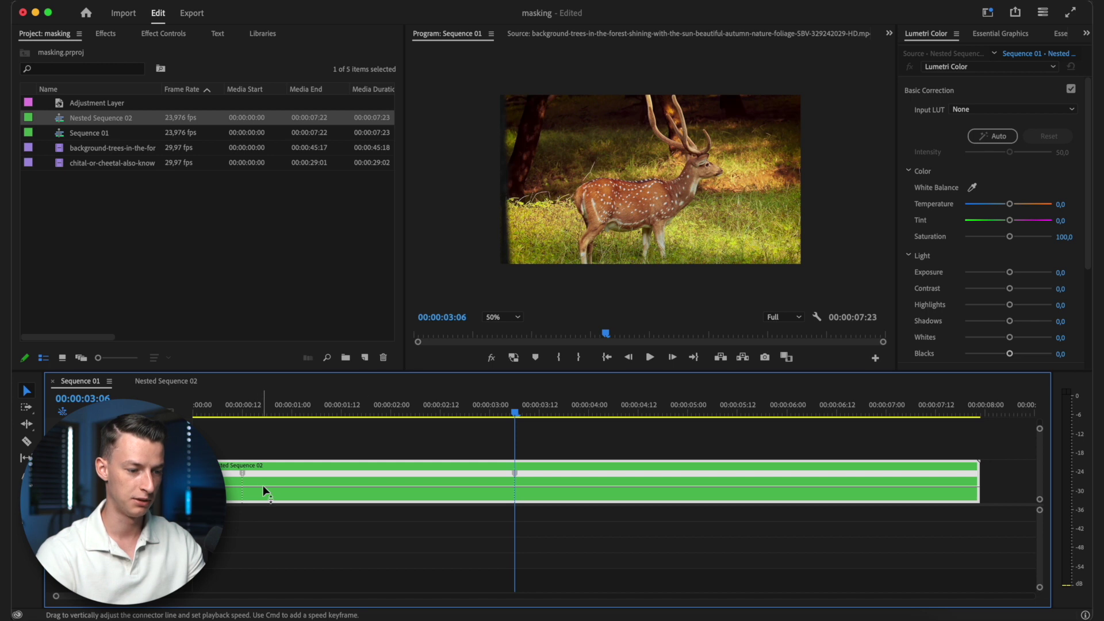
left_click_drag(354, 485, 355, 477)
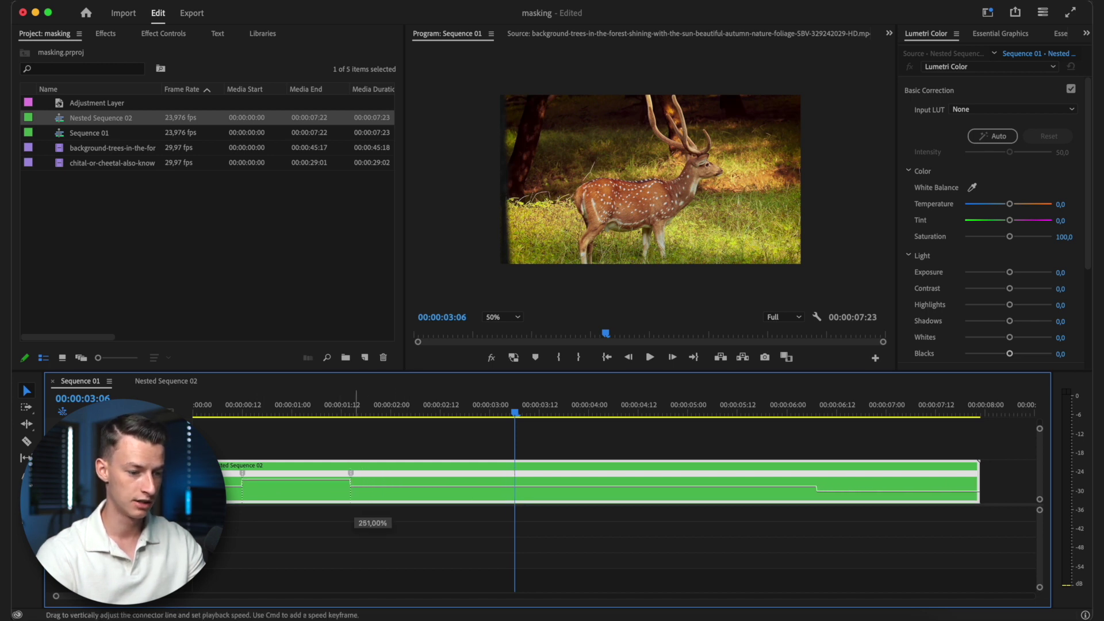
left_click_drag(354, 480, 400, 474)
left_click(355, 474)
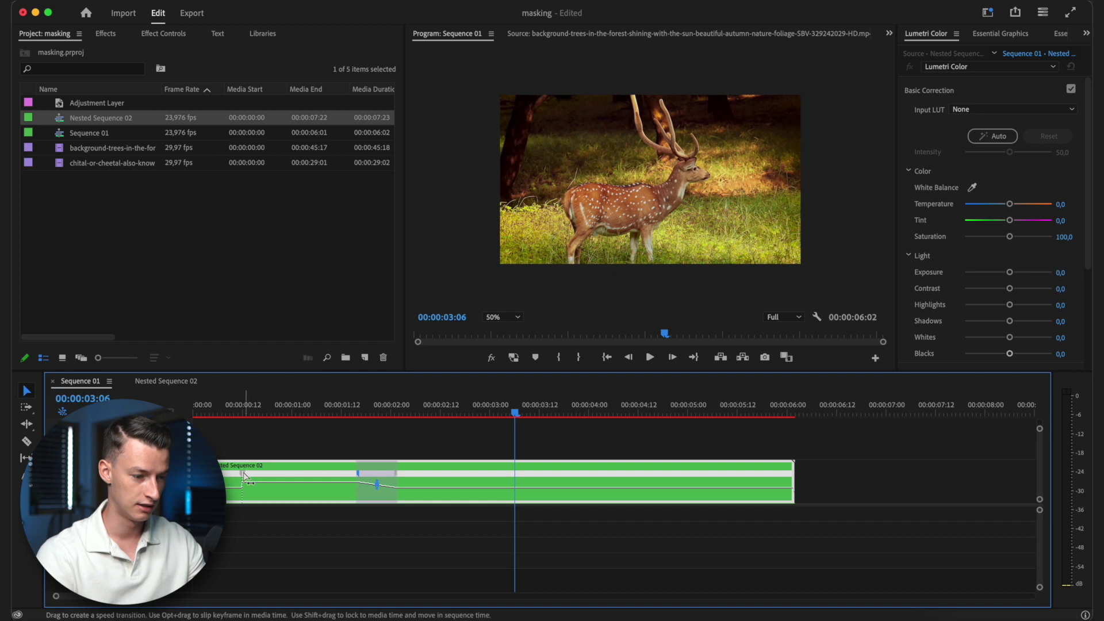
mouse_move(244, 475)
left_mouse_down()
mouse_move(225, 475)
mouse_move(253, 466)
left_mouse_up()
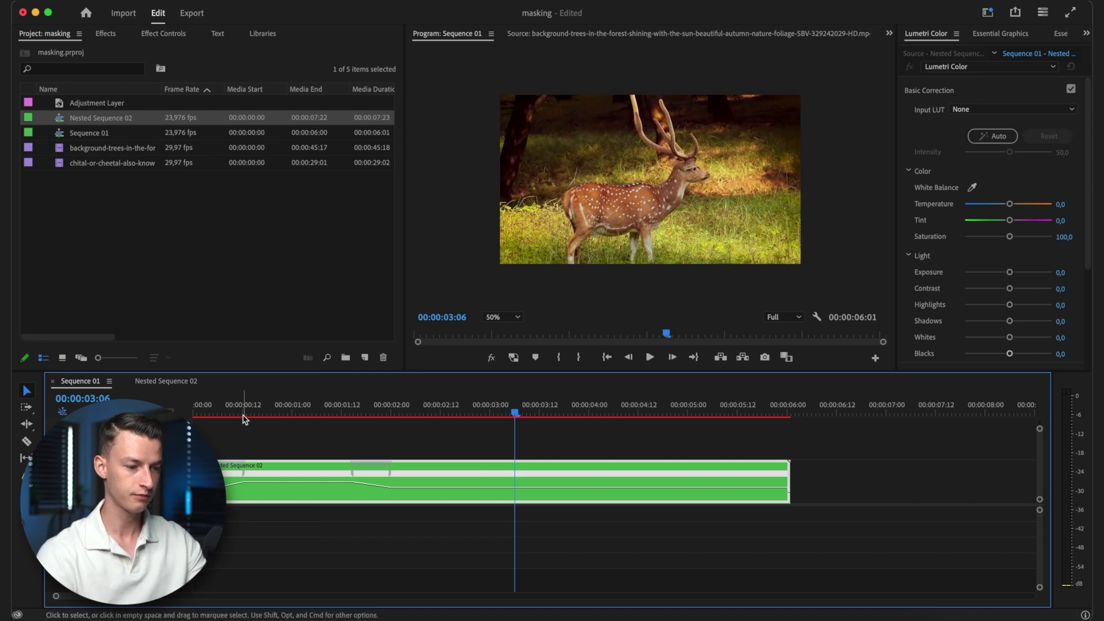
left_click(190, 416)
key("space")
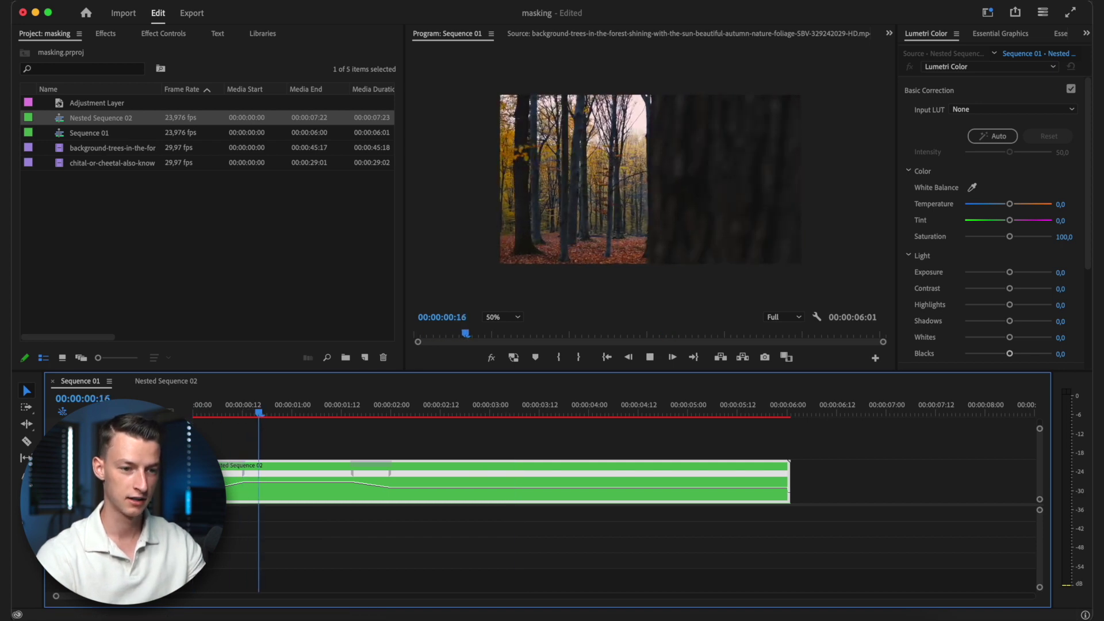
key("space")
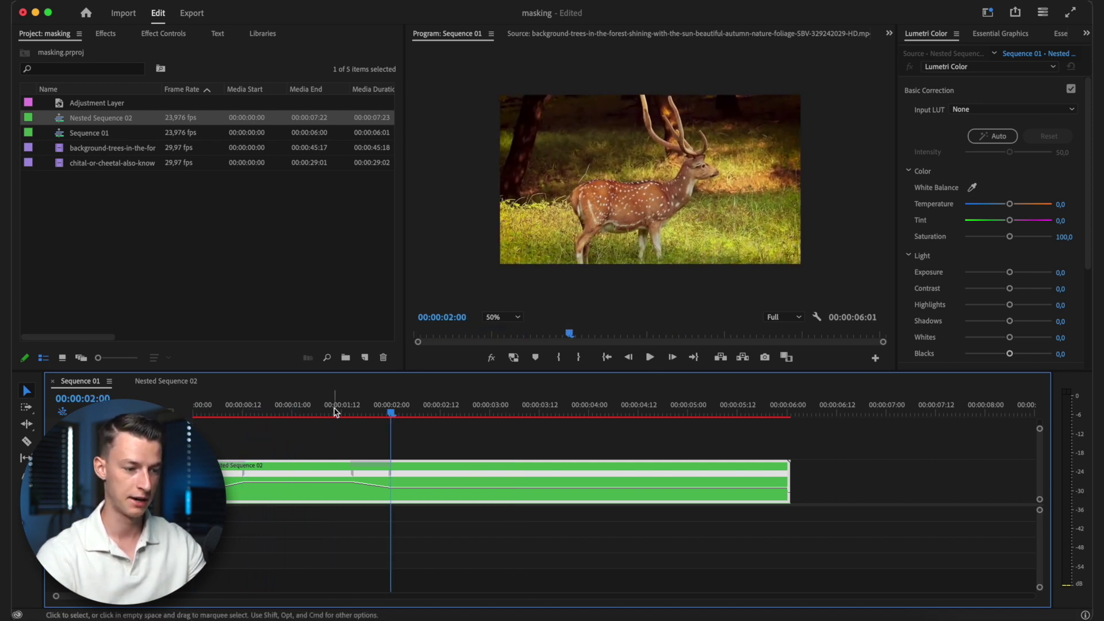
left_click_drag(335, 411, 265, 413)
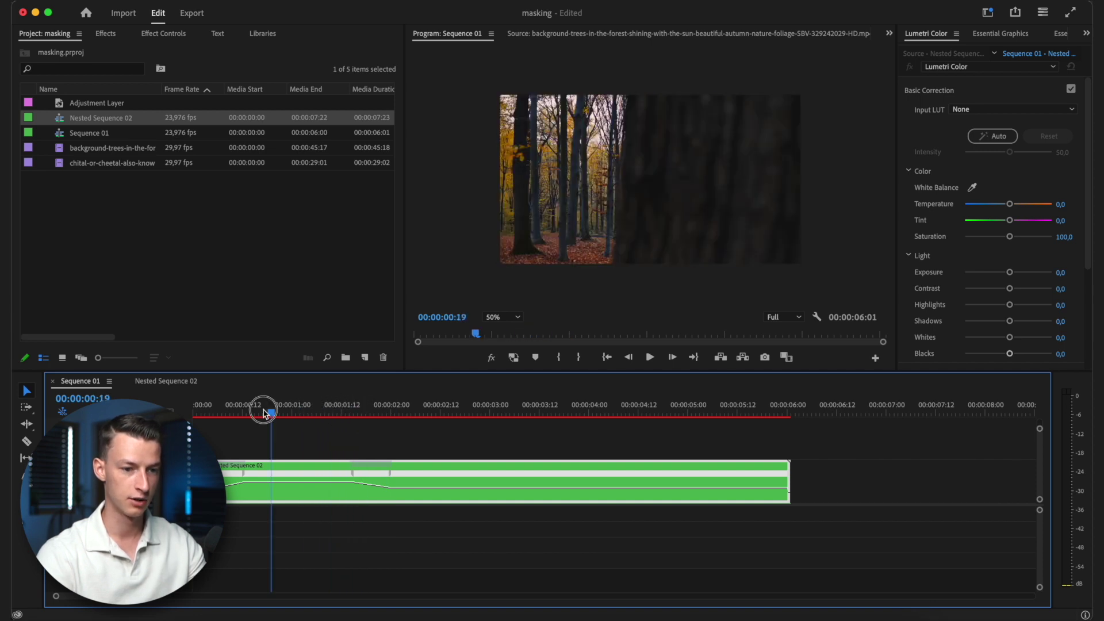
key("space")
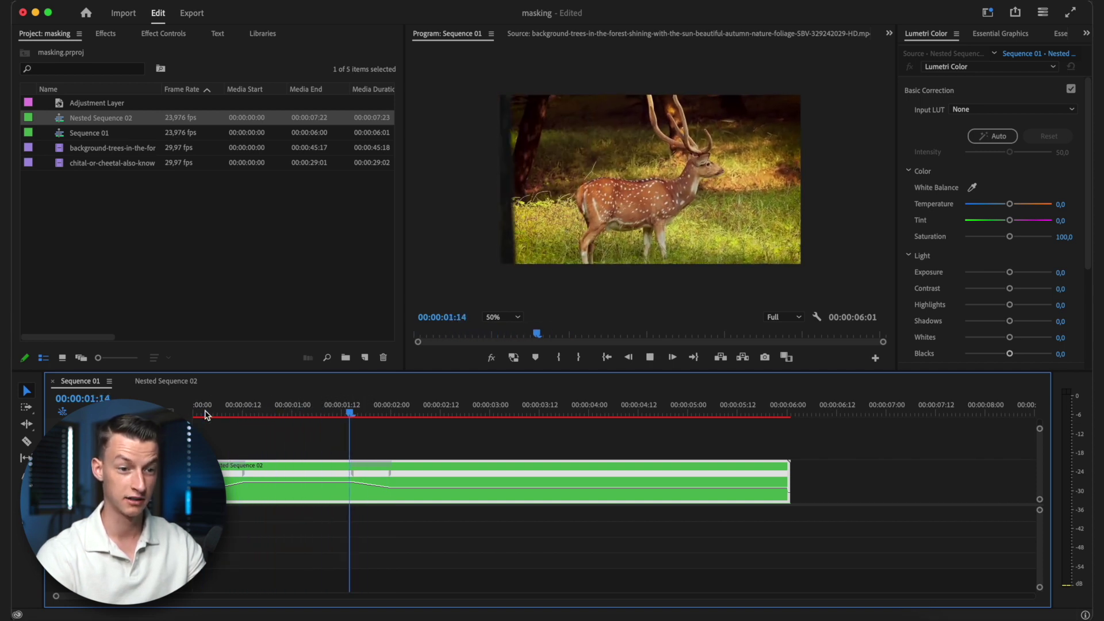
left_click_drag(334, 415, 357, 472)
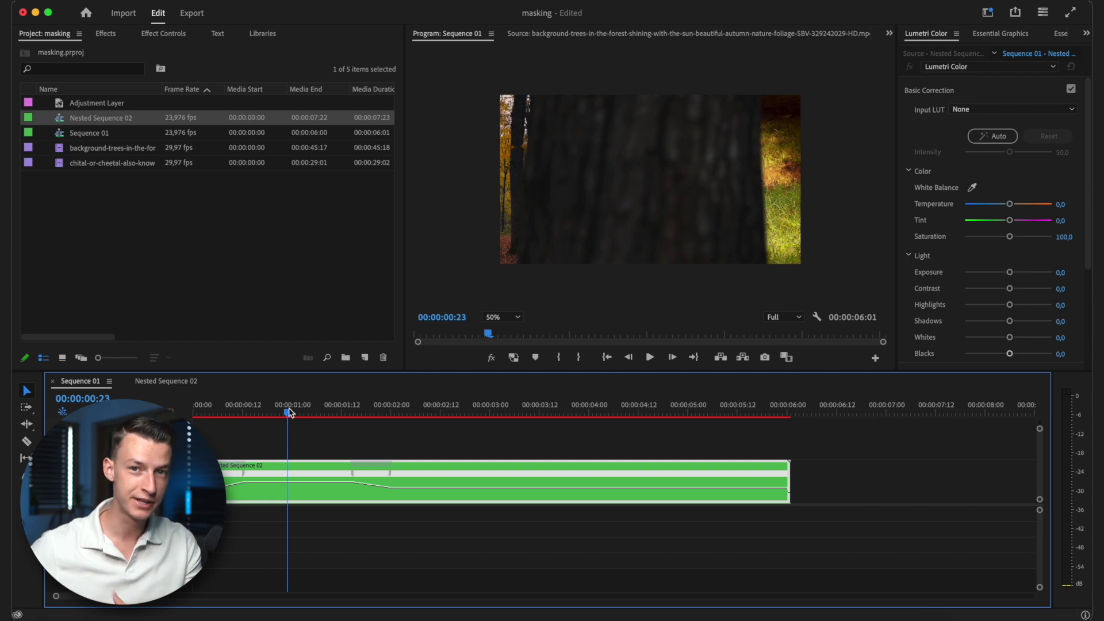
left_click_drag(289, 411, 338, 415)
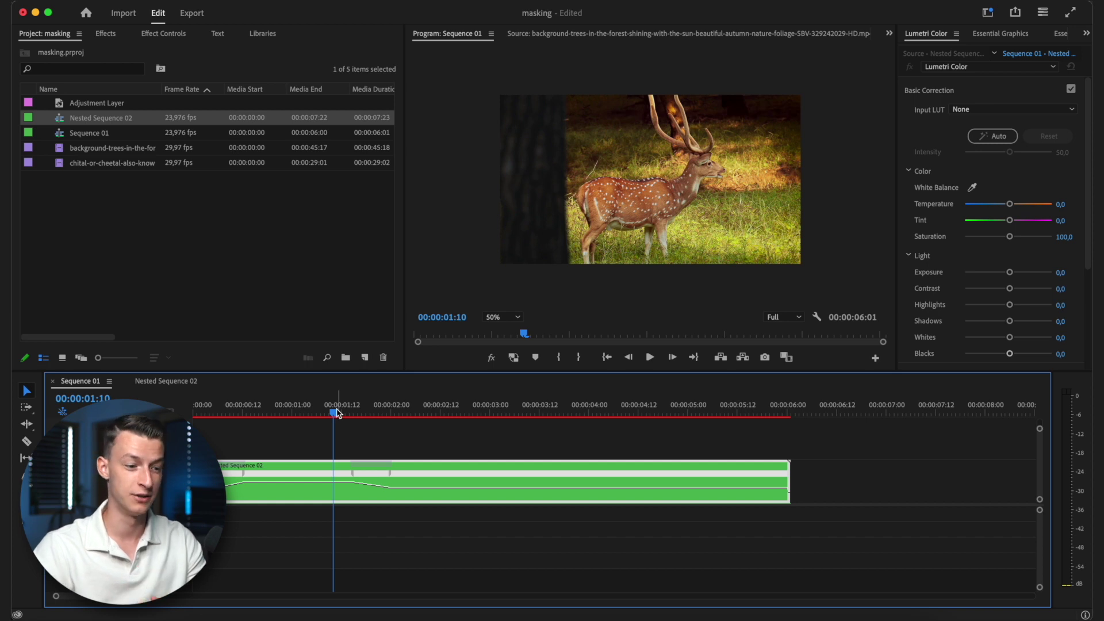
left_click_drag(337, 413, 384, 417)
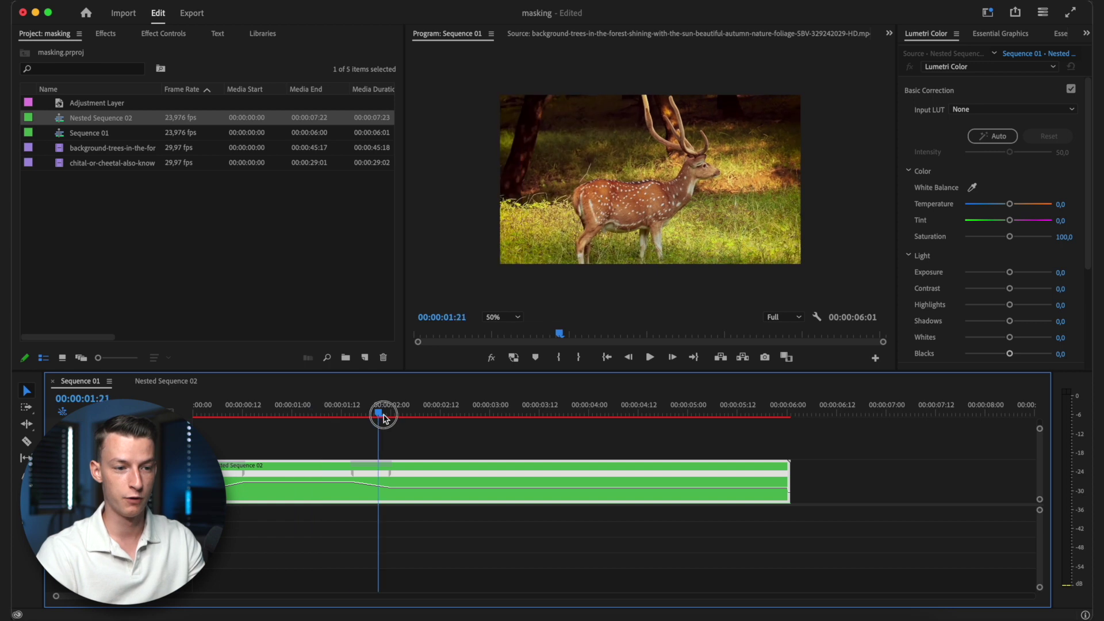